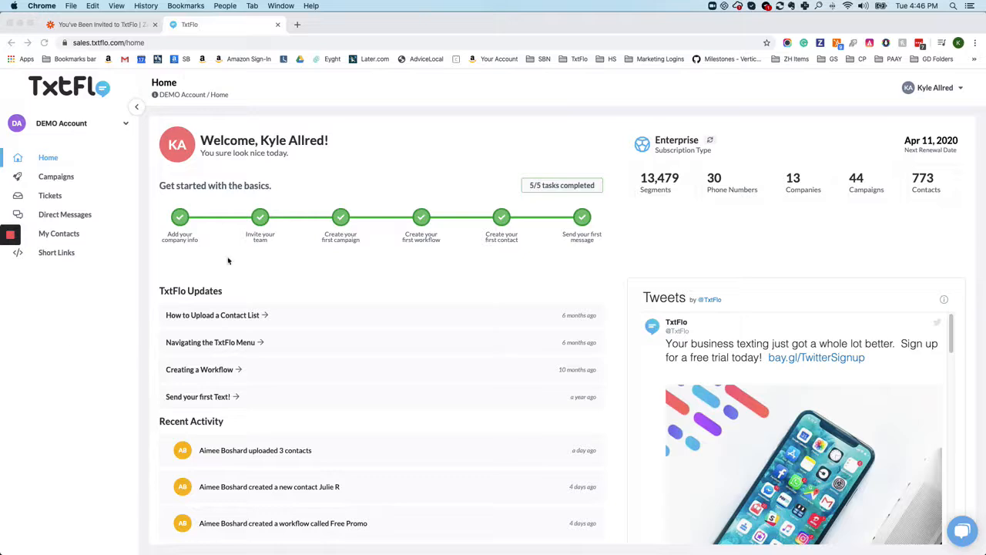
Open the admin company list, show the Zapier API key for TxtFlo Sales, and select the whole key
left_click(960, 88)
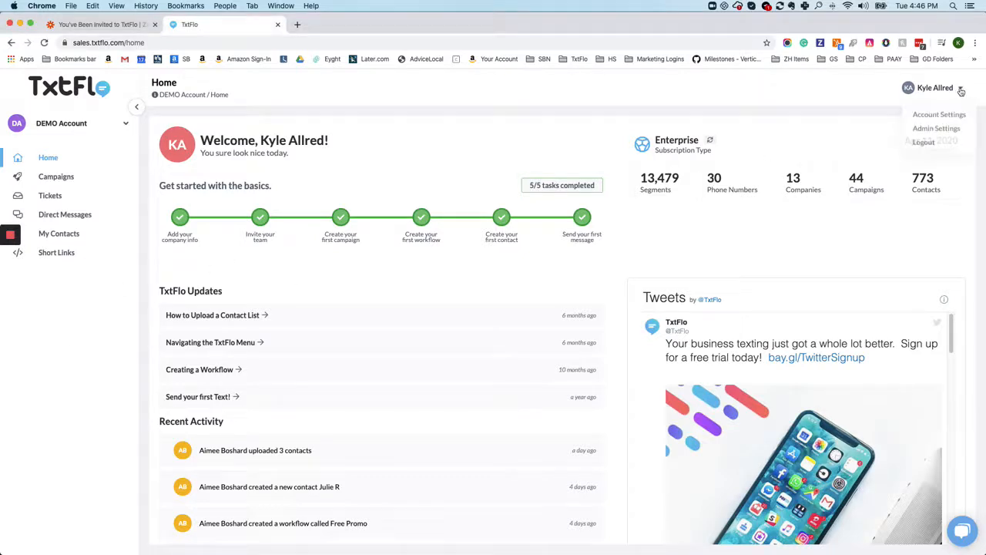
left_click(936, 128)
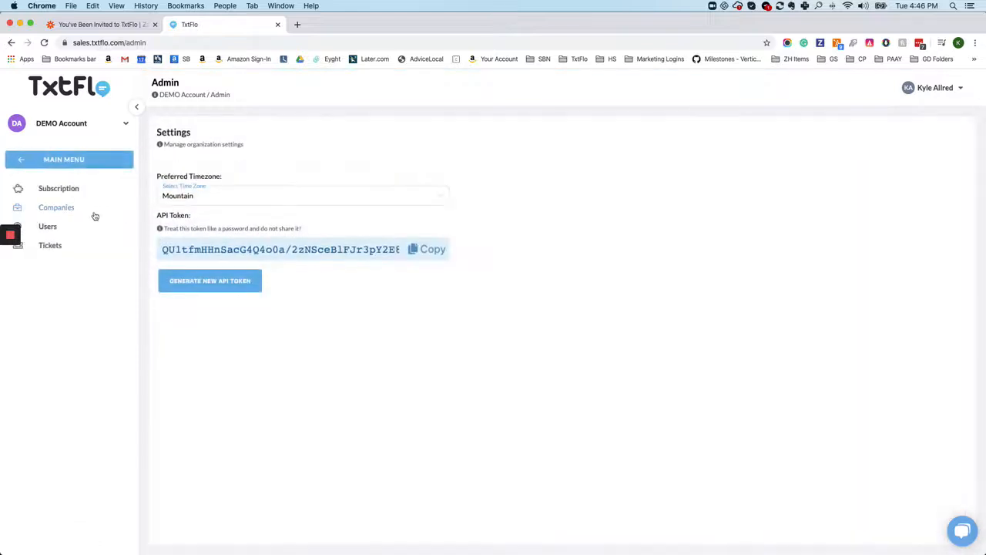
left_click(66, 212)
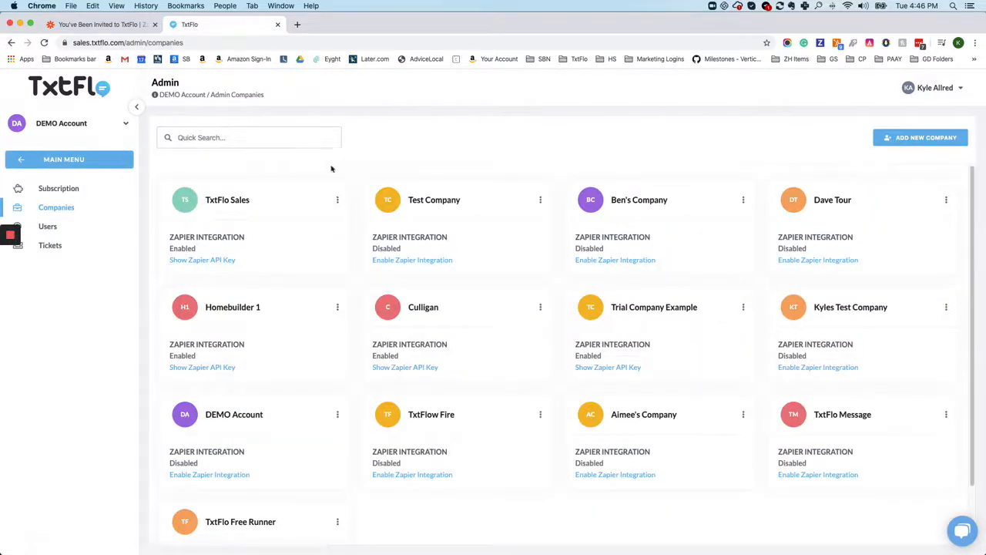
left_click(204, 260)
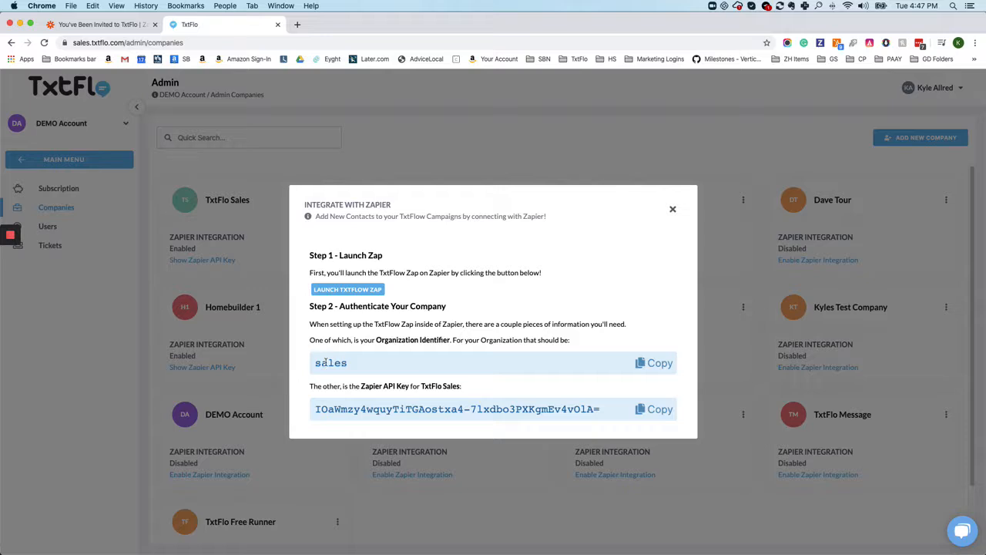
double_click(398, 408)
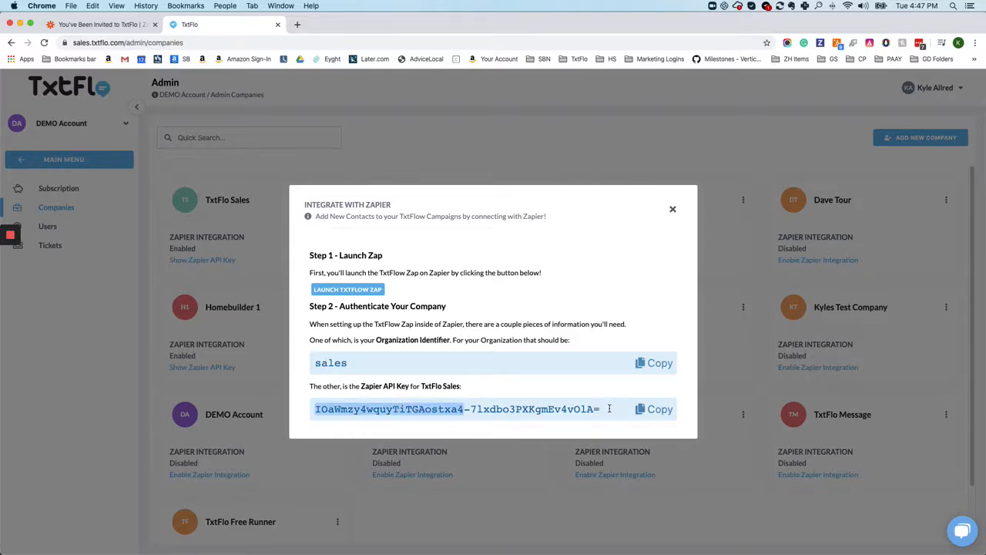
left_click_drag(602, 408, 286, 412)
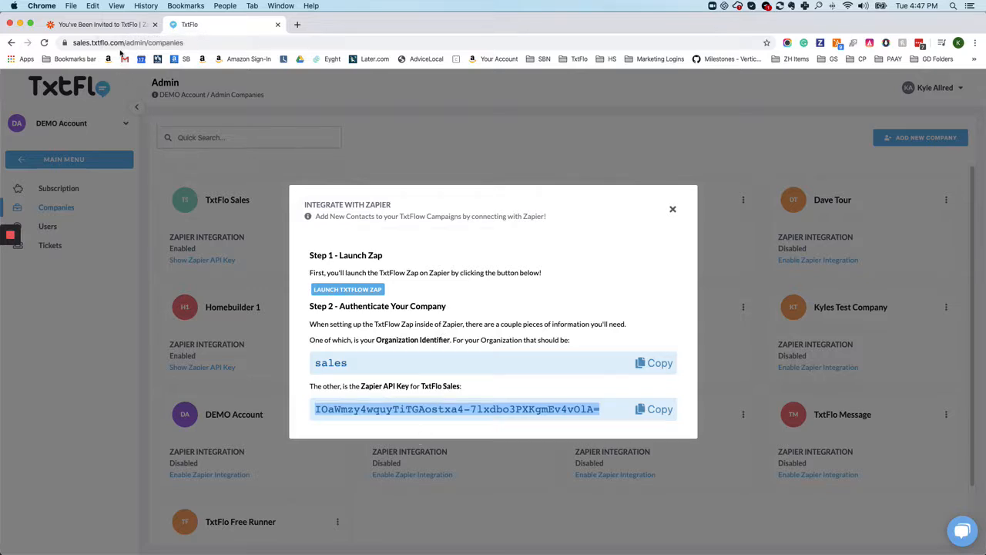
Switch to the Zapier invitation page and accept the invite to use TxtFlo
left_click(116, 26)
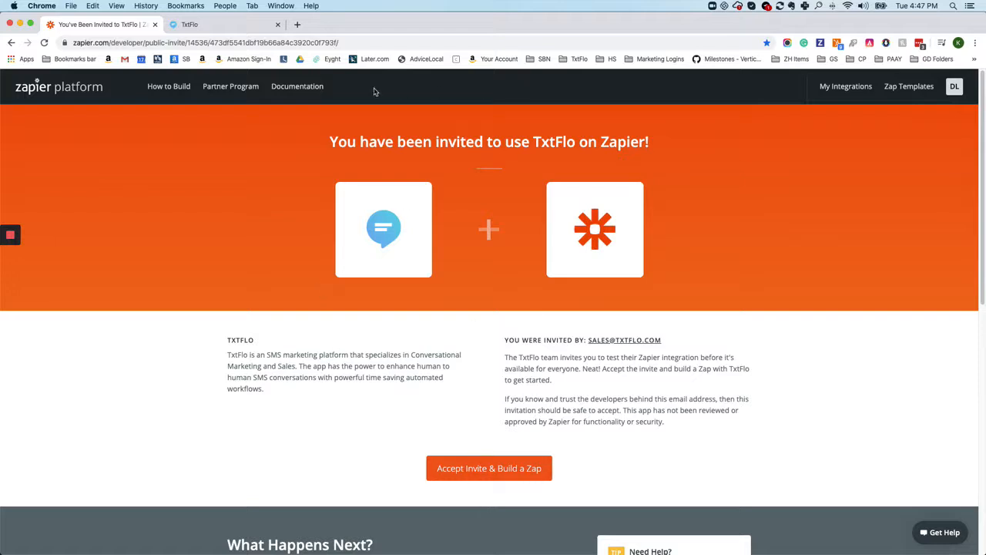
left_click(277, 43)
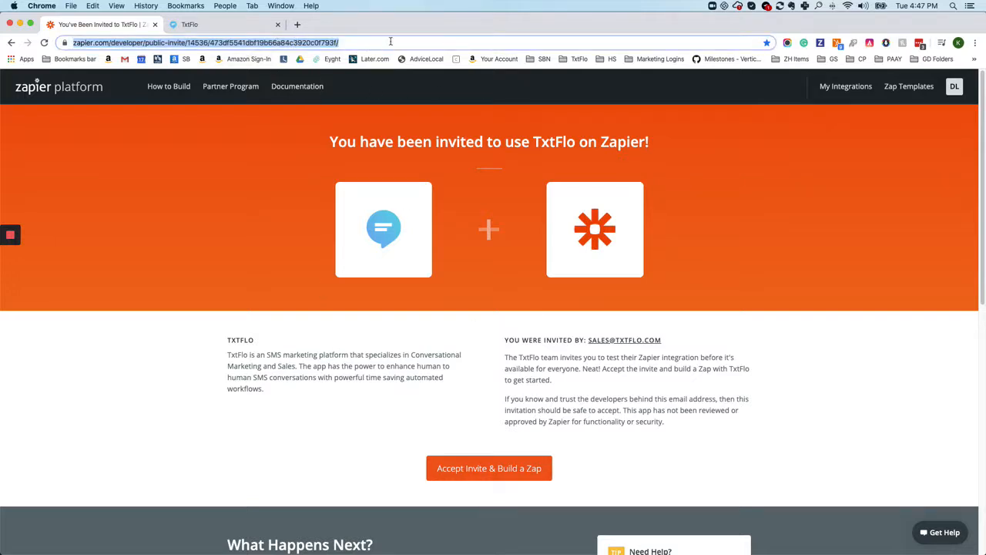
left_click(492, 471)
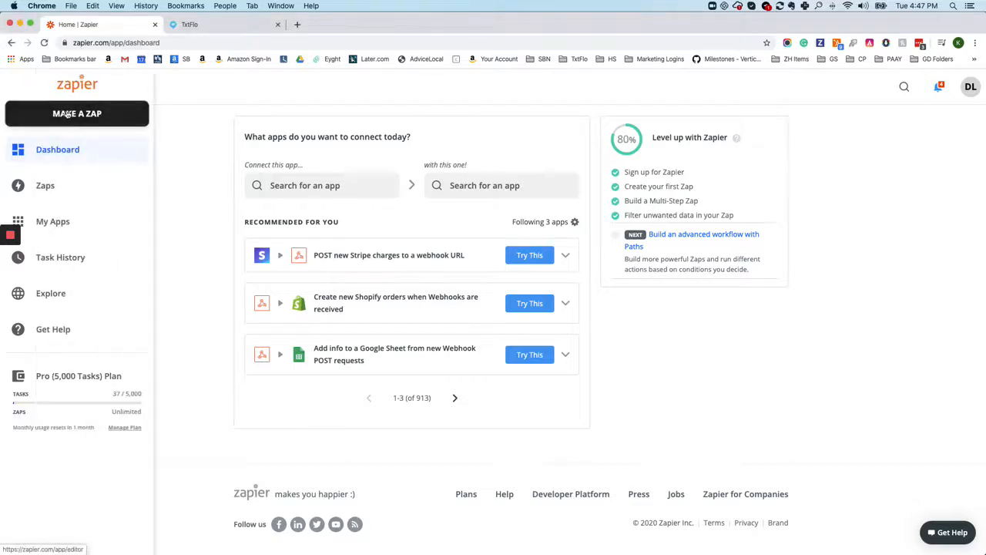
Create a new Zap with HubSpot as the trigger app and New Form Submission as the event, and continue to account selection
left_click(77, 116)
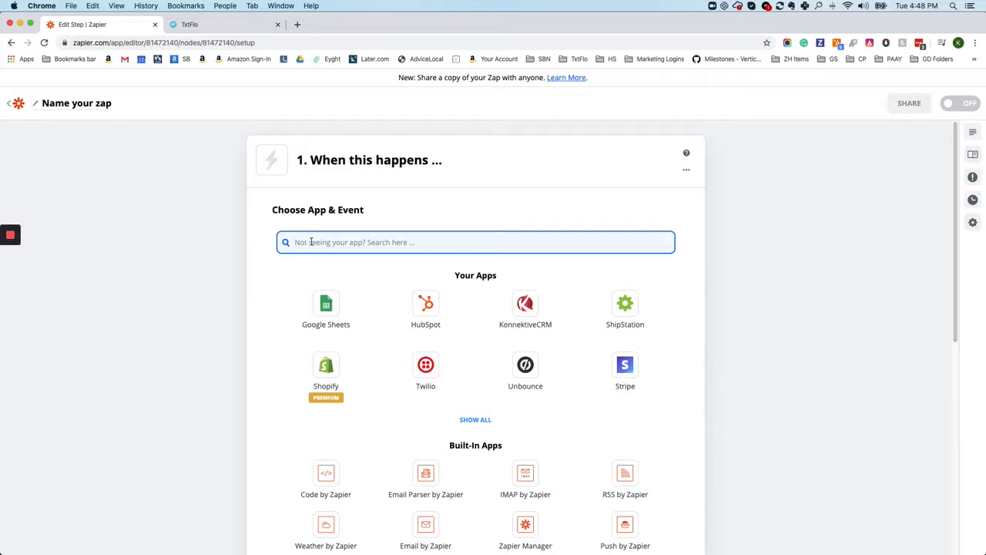
type("hubsp")
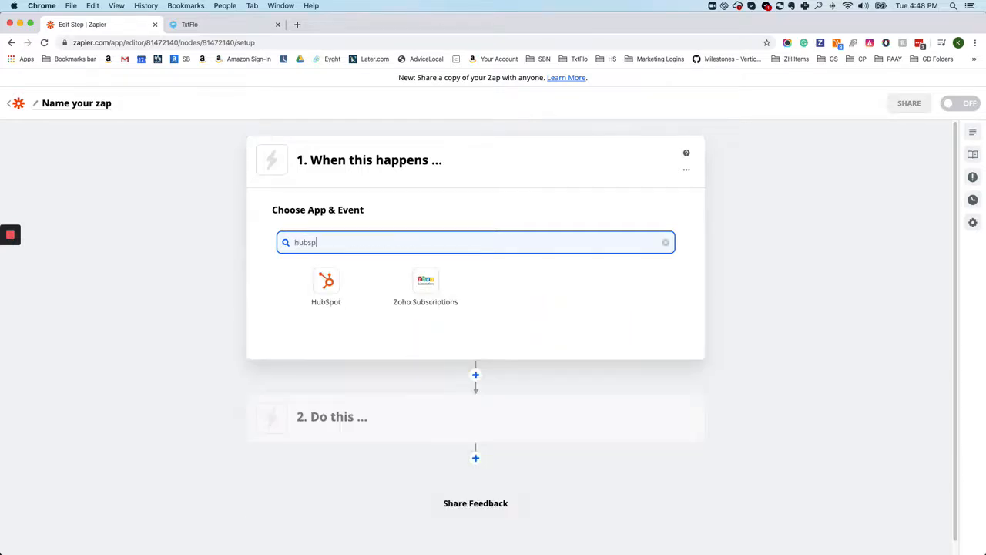
left_click(326, 287)
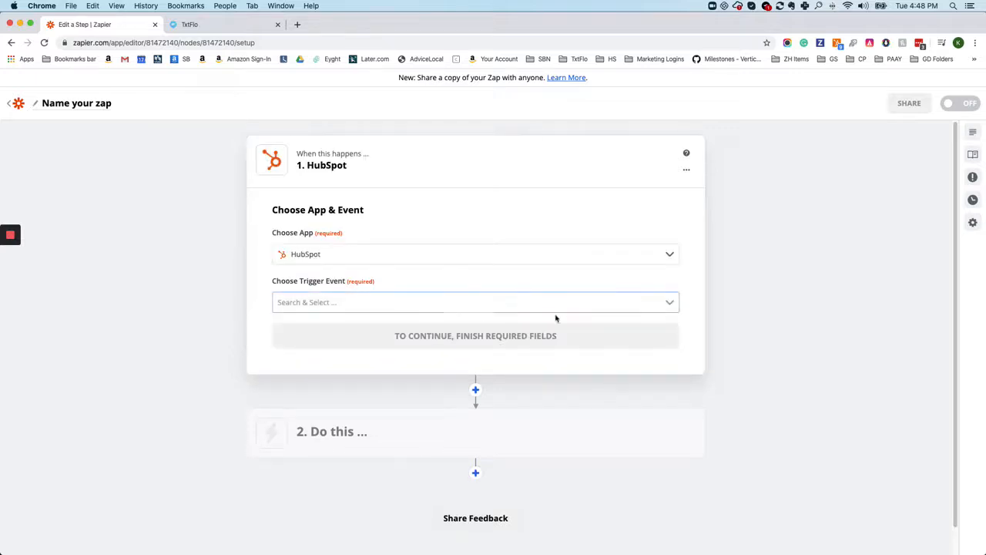
left_click(367, 303)
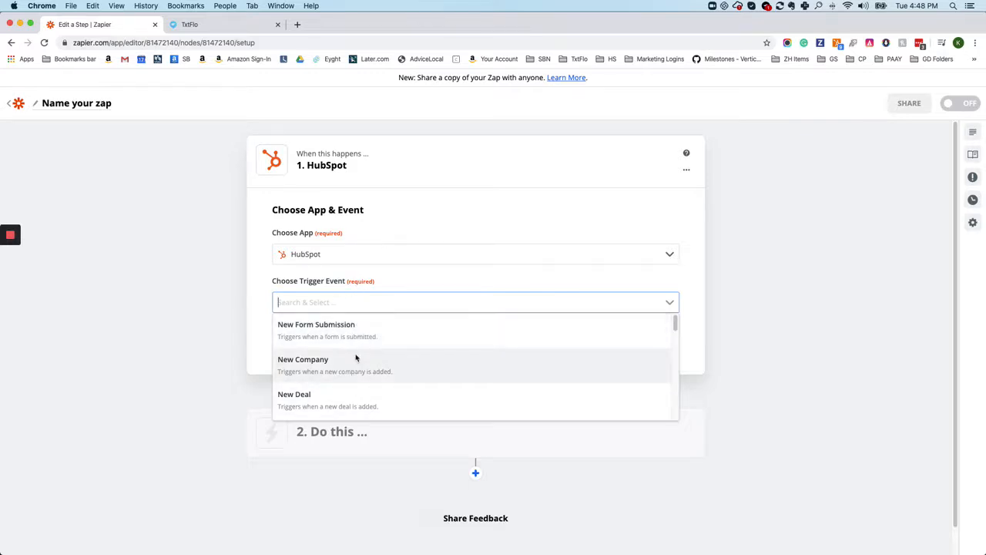
left_click(319, 331)
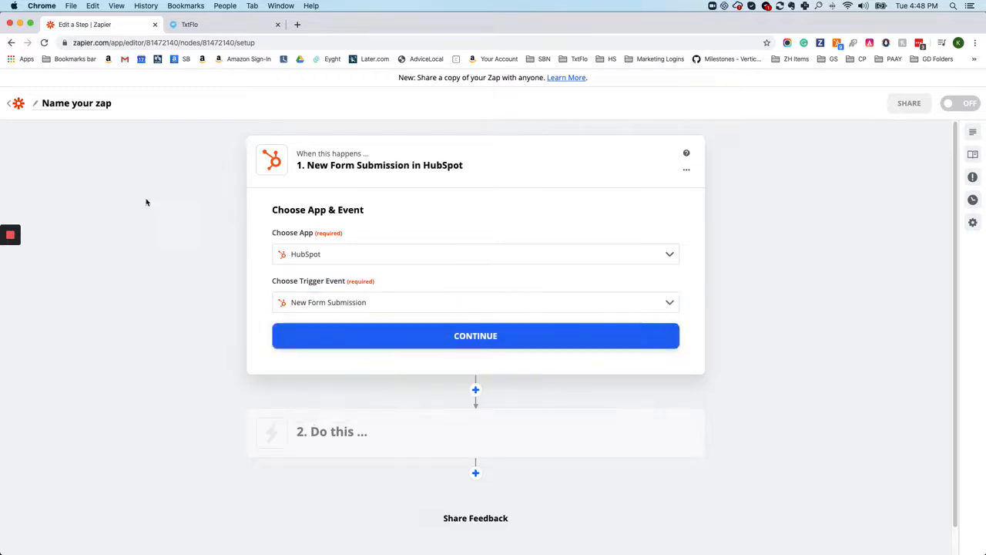
mouse_move(10, 234)
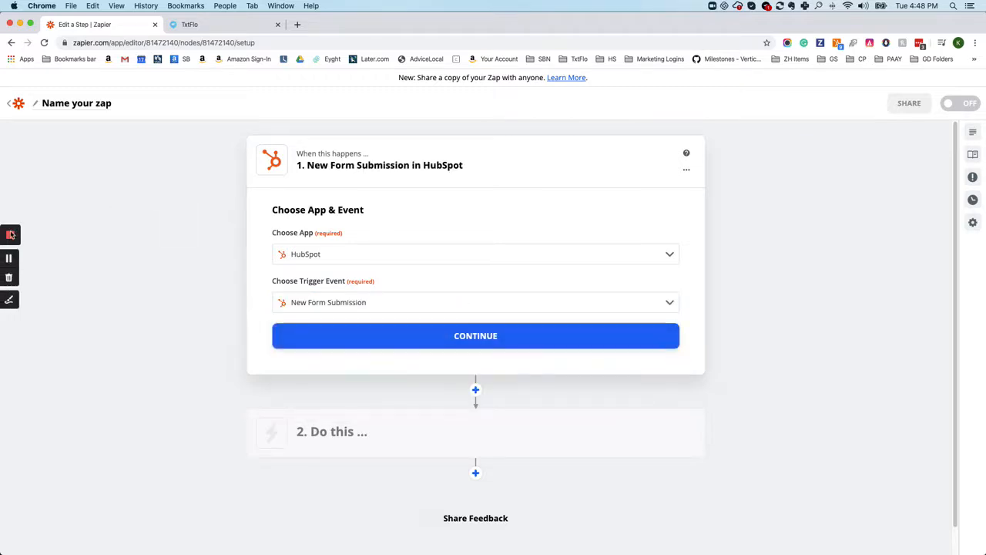
left_click(469, 339)
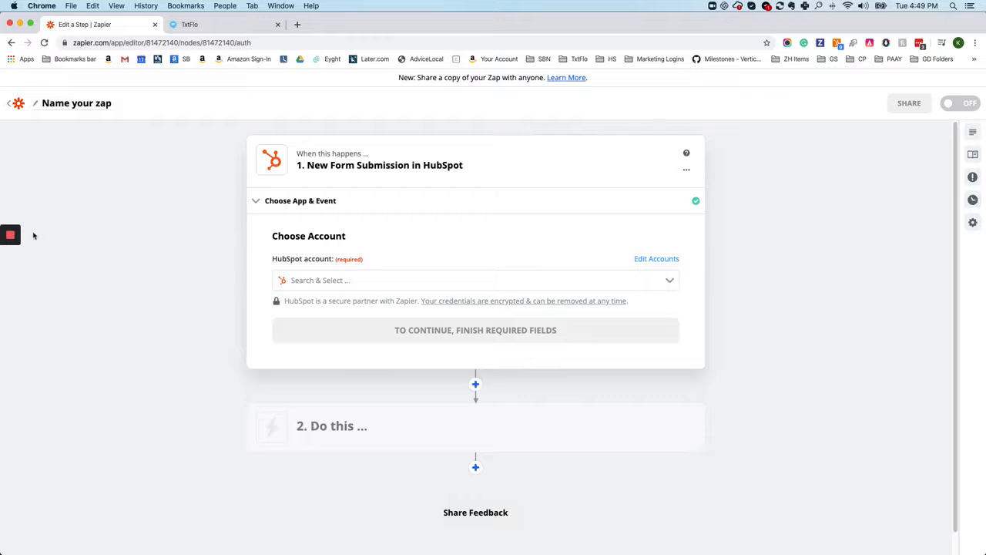
mouse_move(10, 246)
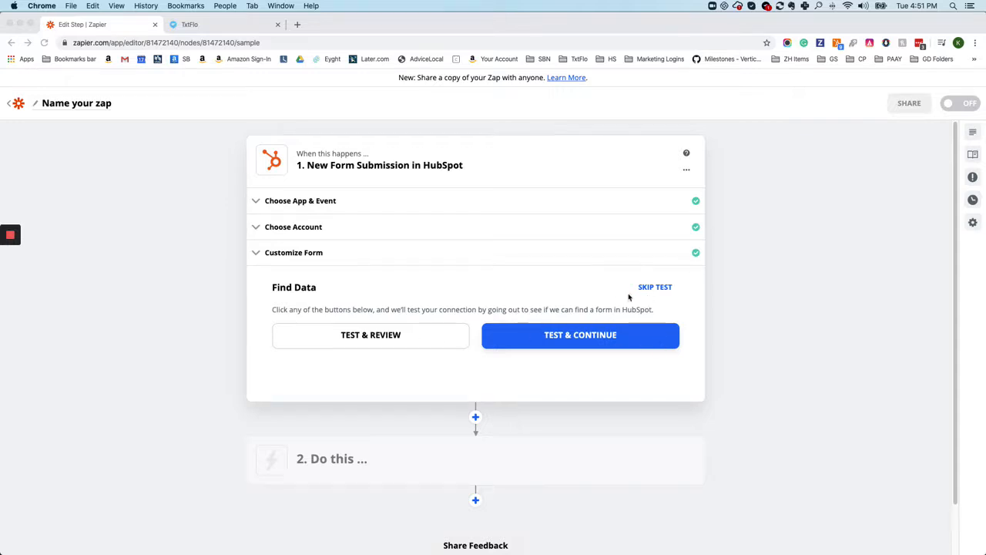
Test the HubSpot trigger, review the phone number and name fields in the Form A sample, and finish editing the trigger
left_click(372, 337)
mouse_move(13, 256)
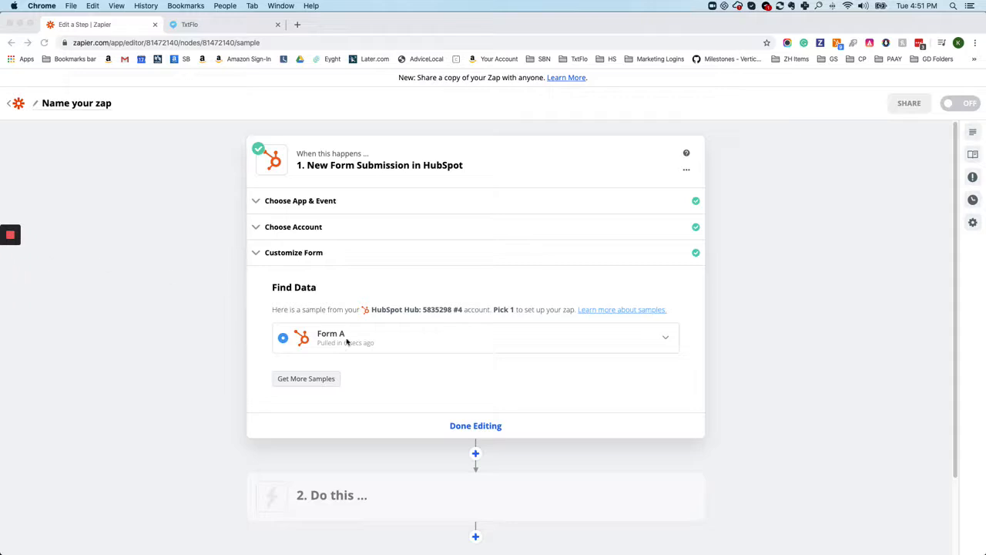
left_click(390, 342)
left_click(390, 340)
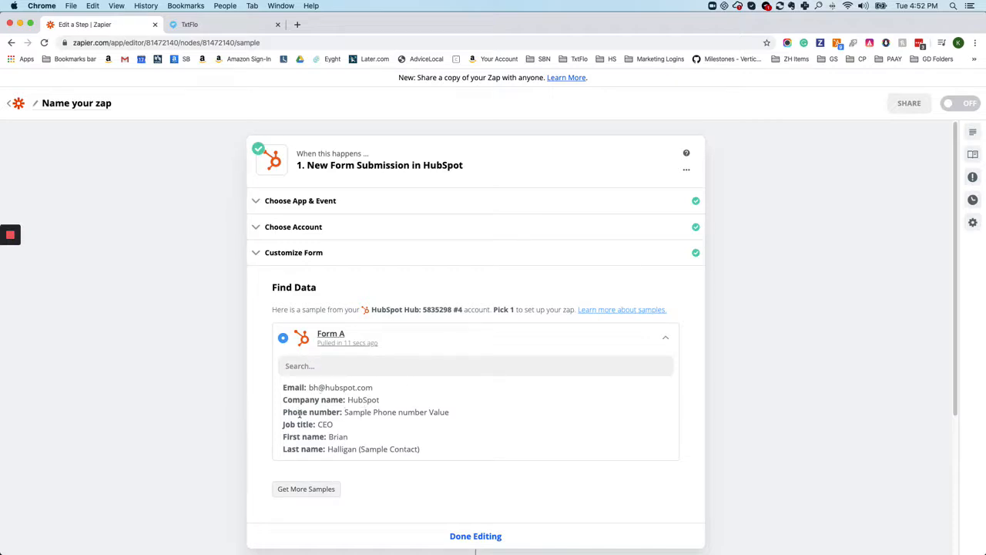
left_click_drag(284, 412, 462, 411)
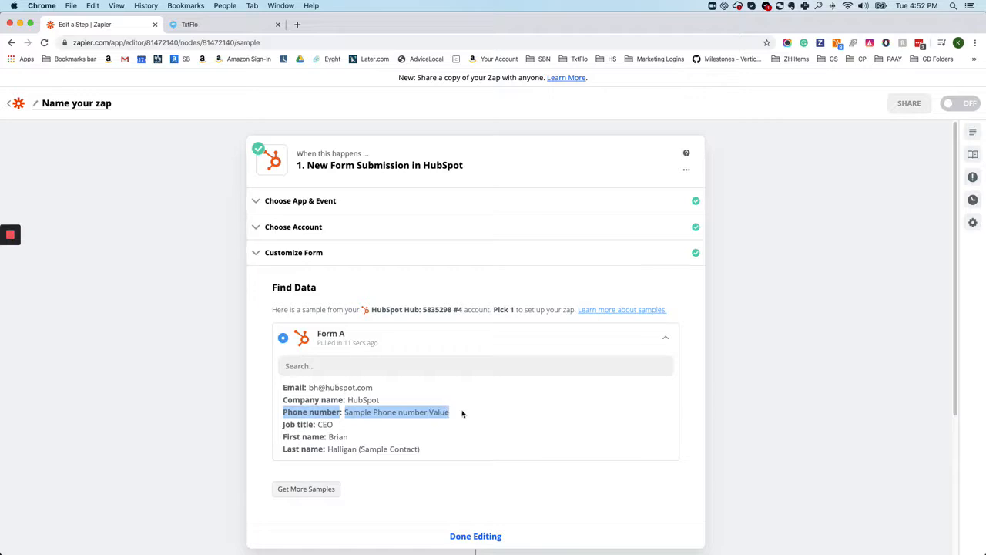
left_click(334, 439)
scroll(419, 470, "down", 2)
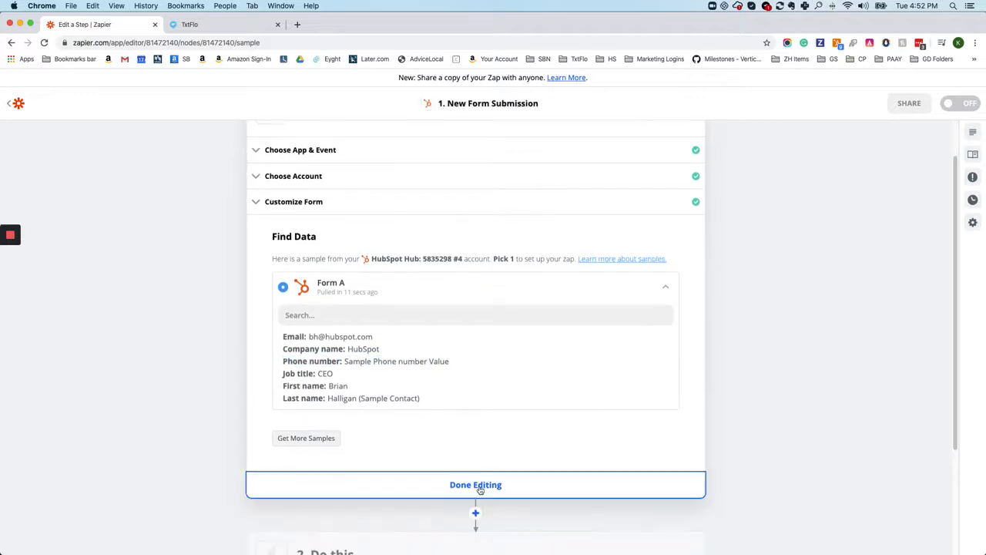
left_click(477, 488)
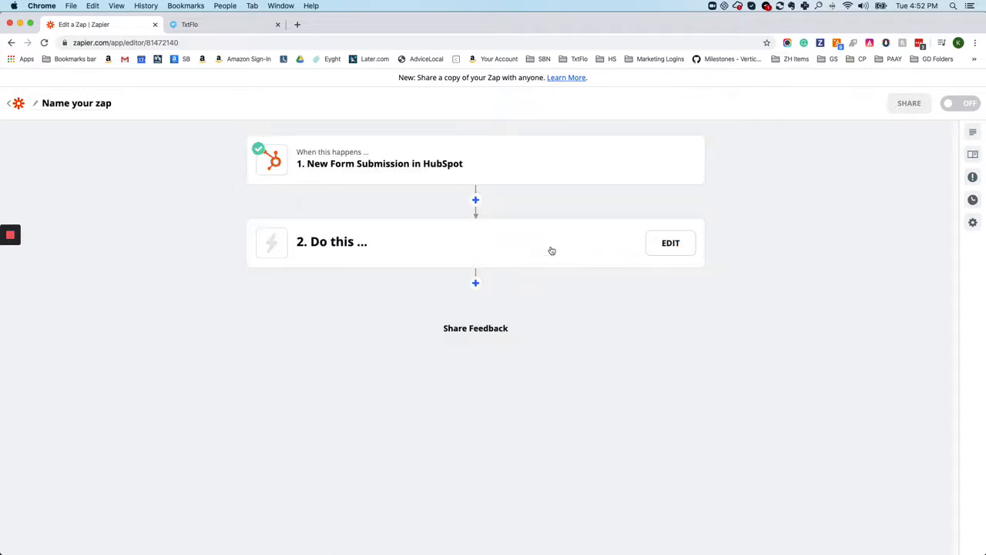
Set the Zap's second step to the TxtFlo (1.0.2) app with the Create Contact action and continue
left_click(454, 248)
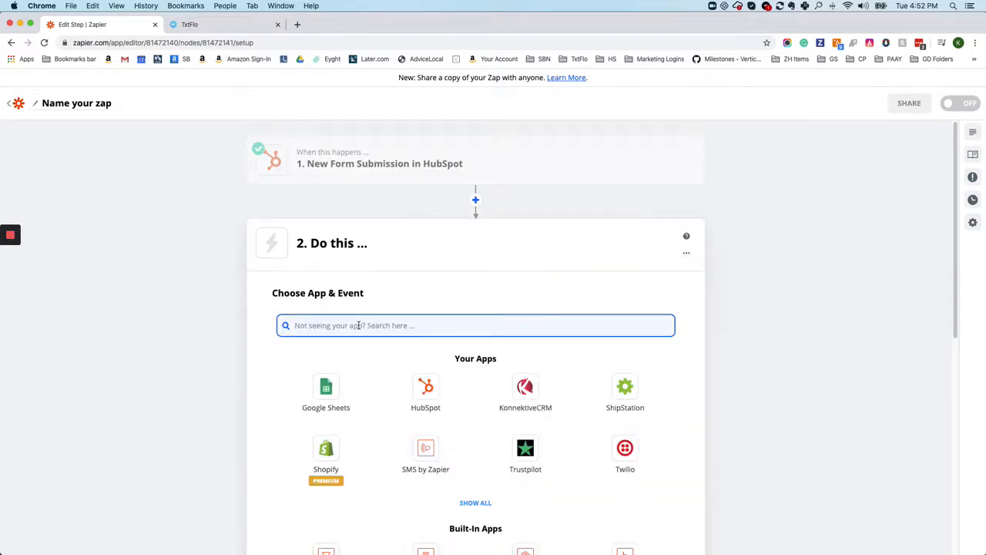
type("txtflo")
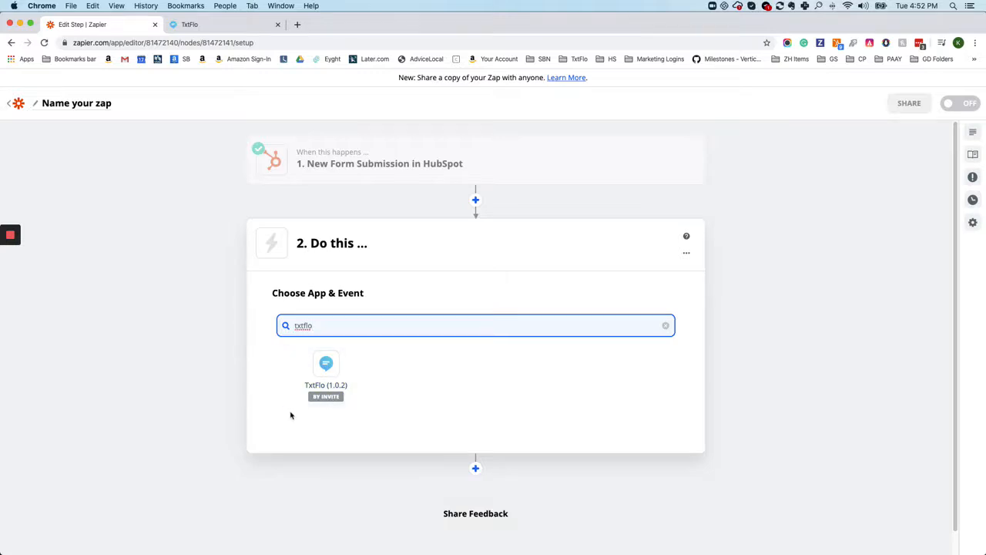
left_click(338, 378)
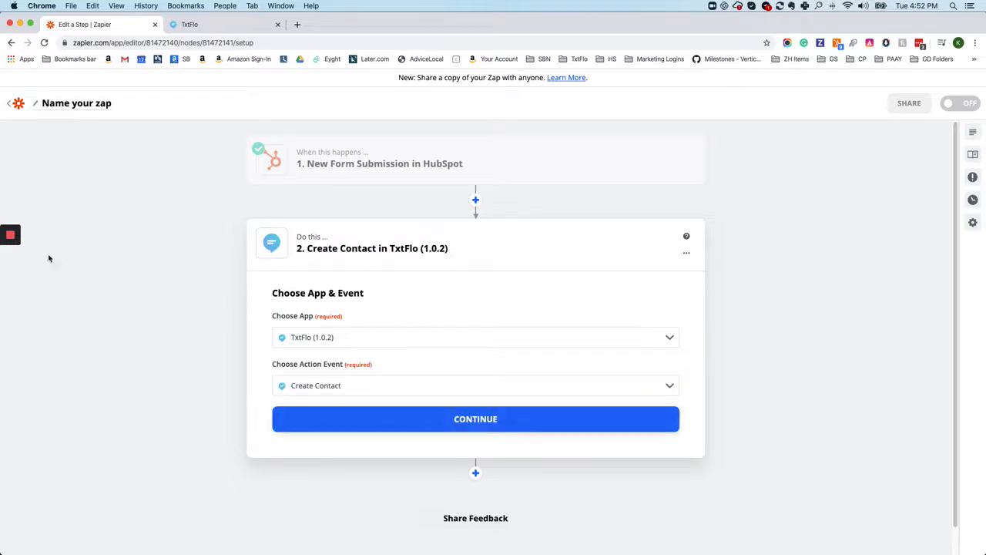
left_click(13, 259)
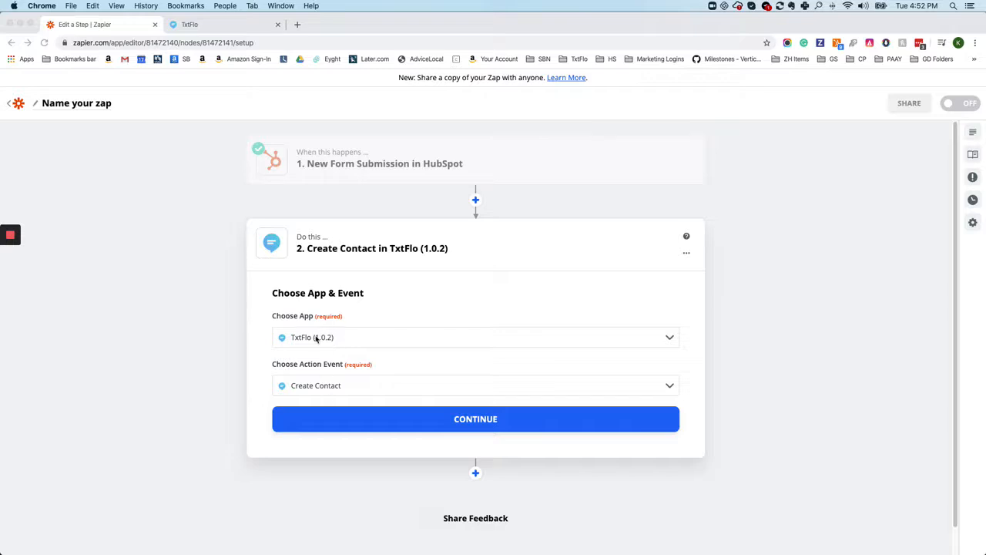
left_click(320, 394)
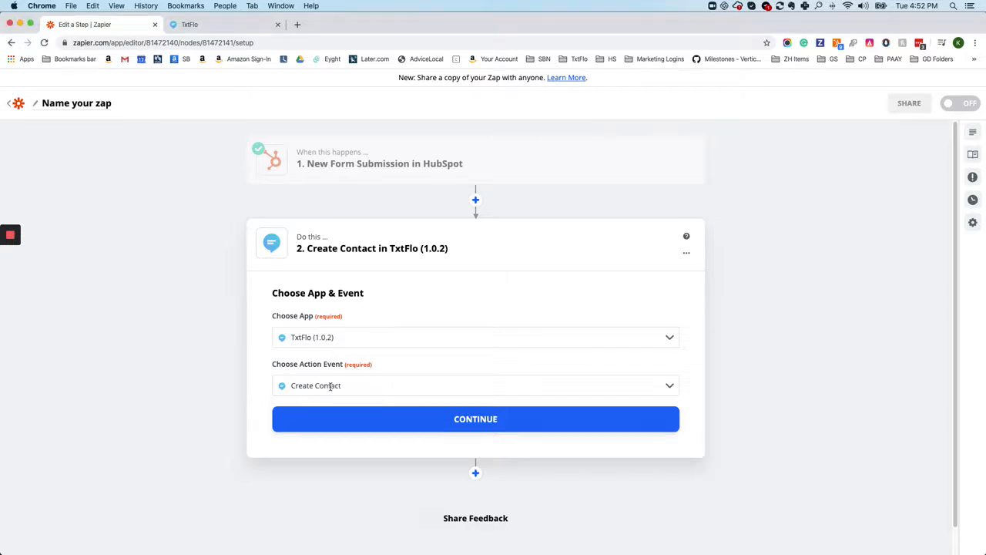
left_click(330, 386)
left_click(314, 432)
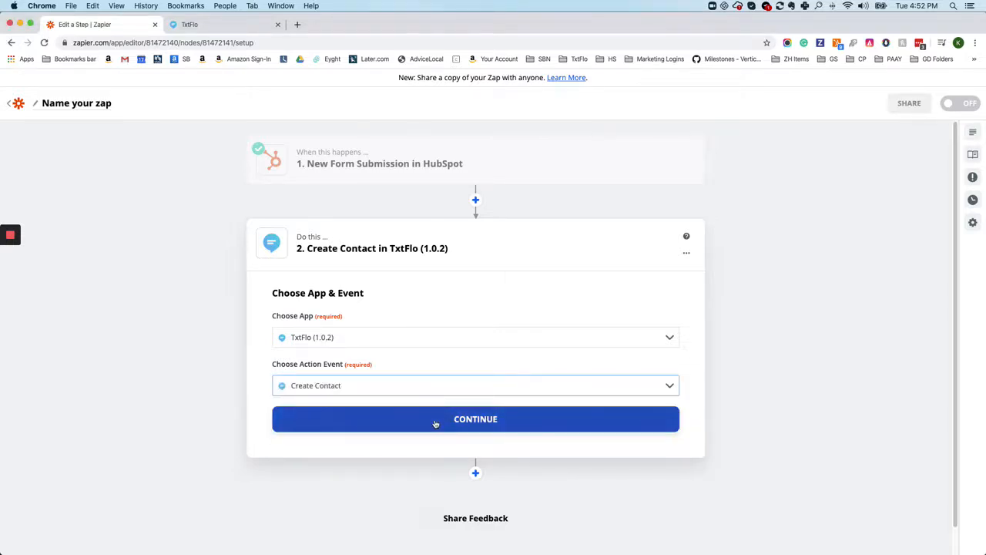
left_click(436, 424)
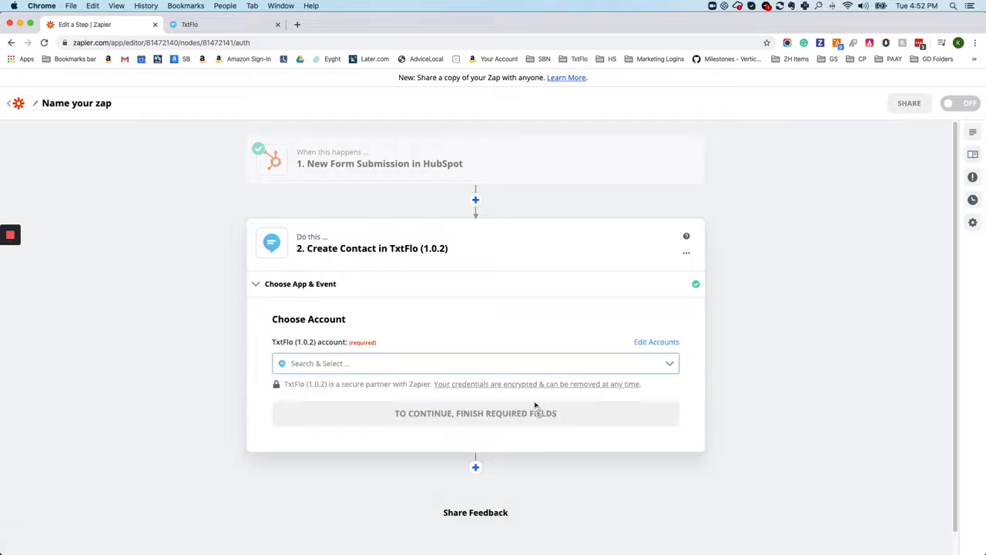
Choose the TxtFlo Sales on TextFlo account for the Create Contact action and continue to the contact fields
left_click(355, 367)
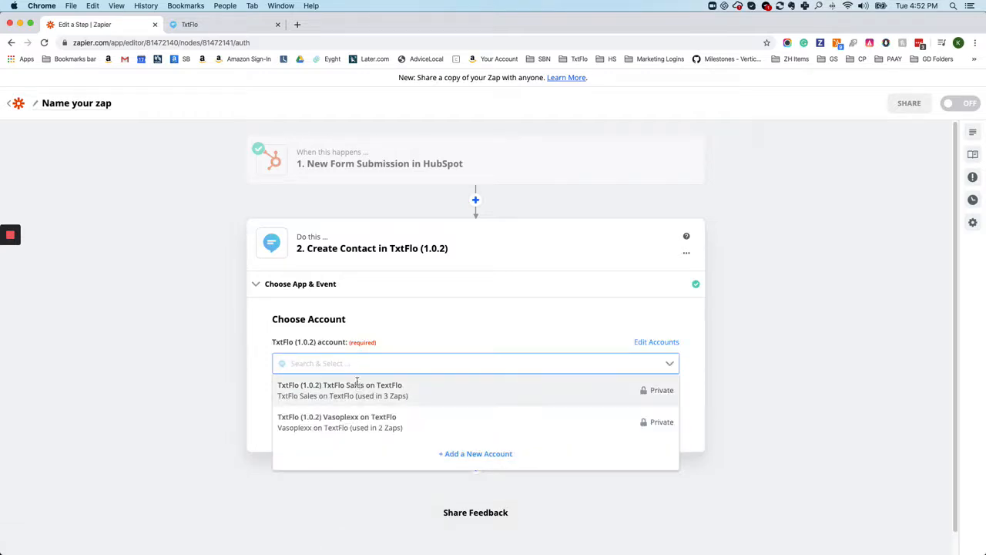
left_click(352, 387)
mouse_move(5, 233)
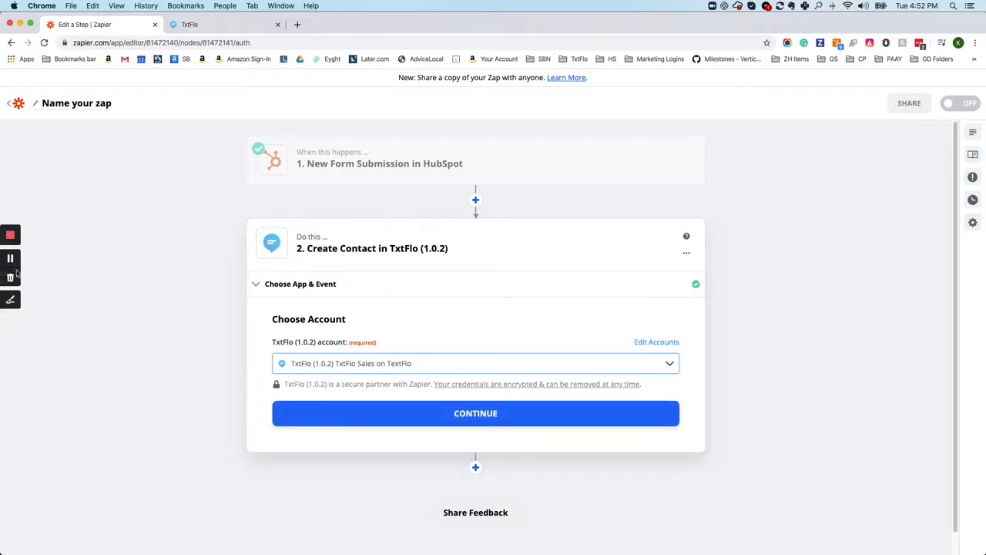
left_click(10, 260)
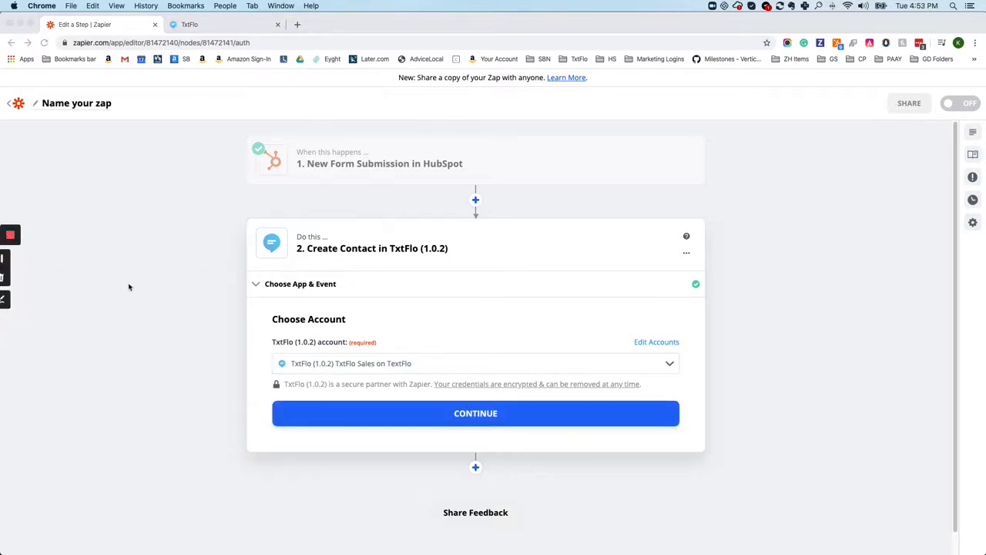
left_click(463, 414)
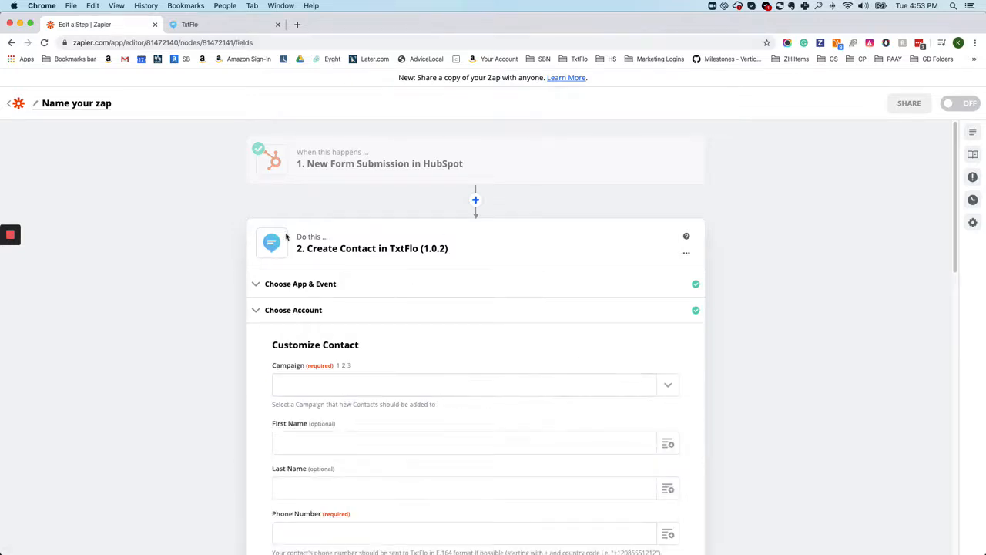
Switch back to TxtFlo and select the Organization Identifier in the Zapier integration details
left_click(209, 23)
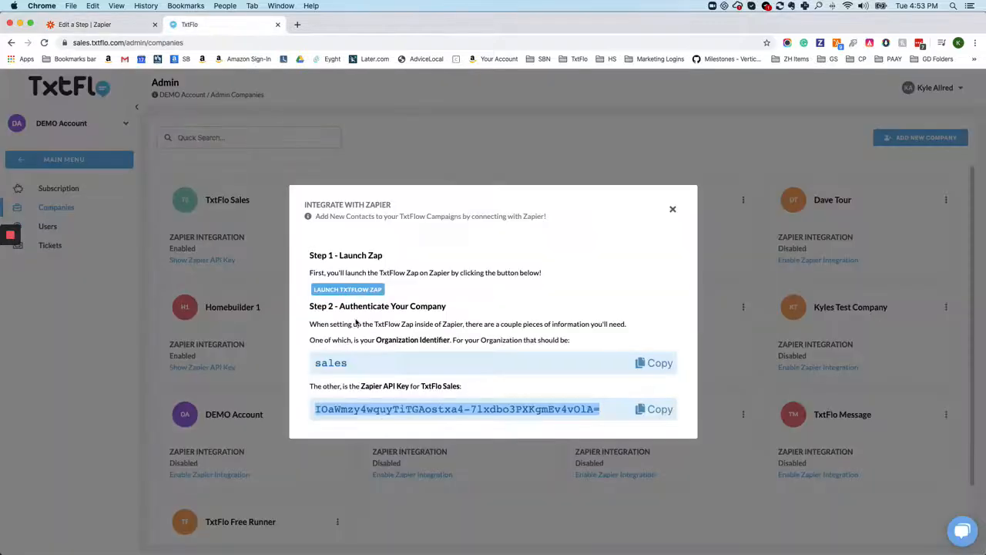
double_click(329, 363)
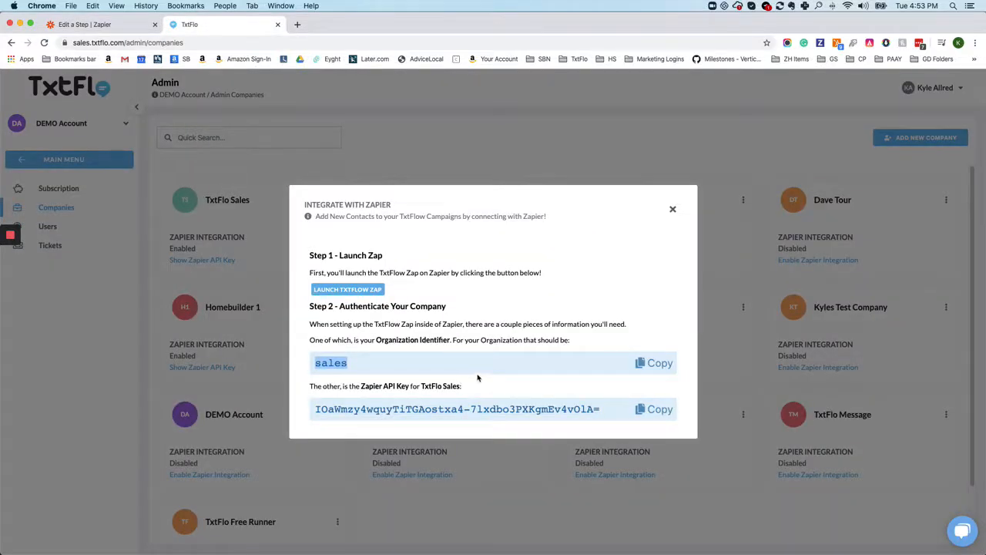
Highlight the Zapier API key in TxtFlo's integration details and return to the contact fields in the Zapier editor
double_click(348, 409)
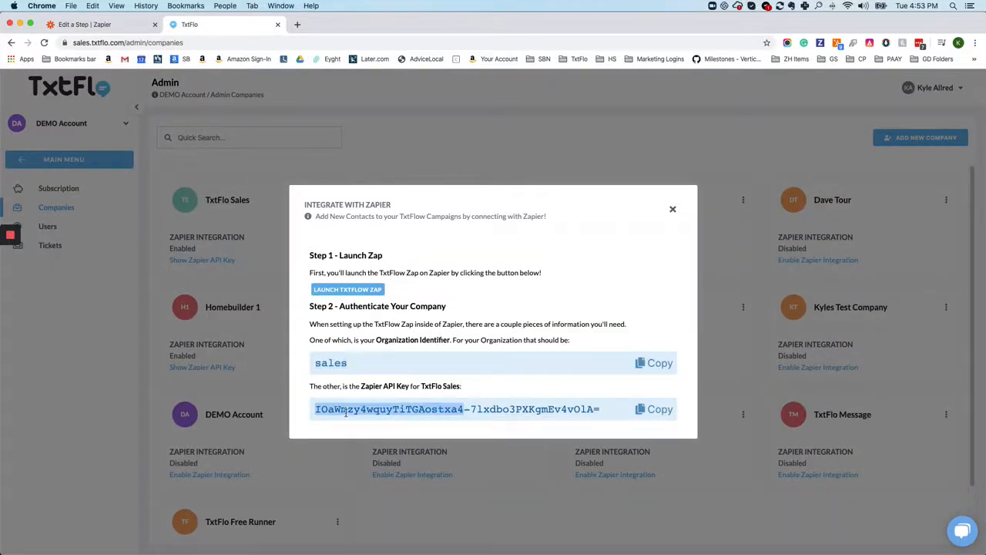
left_click(85, 24)
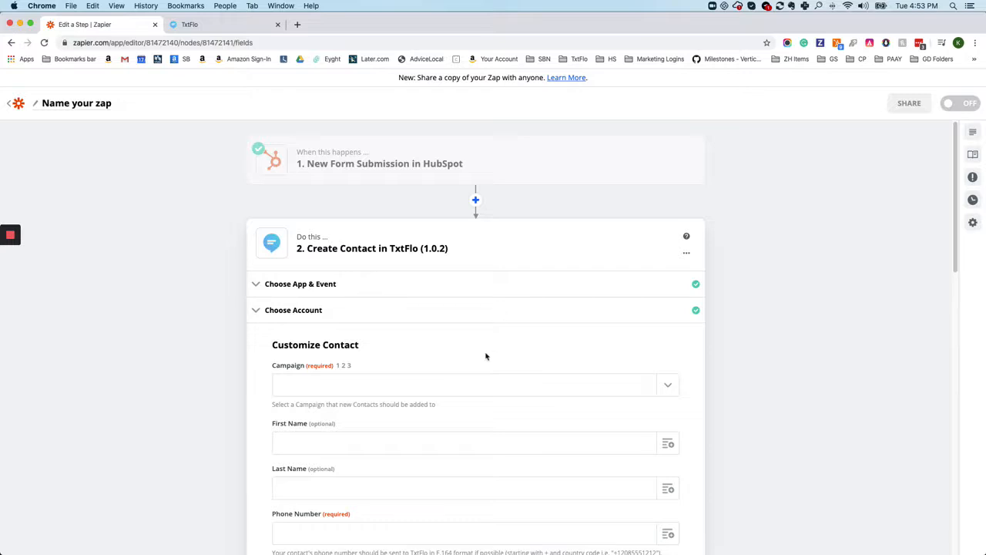
Set the Campaign that new contacts are added to as TEST CAMPAIGN
scroll(488, 350, "down", 3)
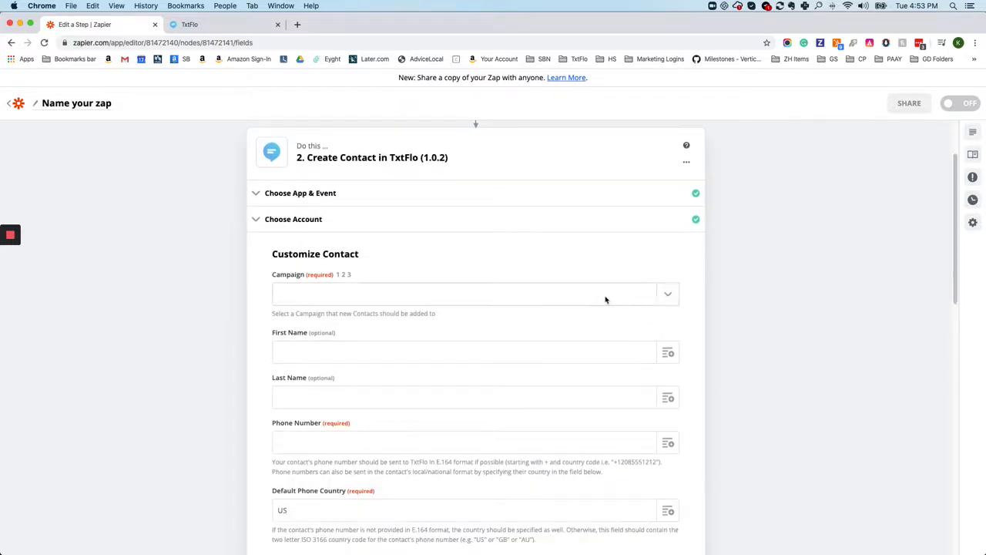
left_click(659, 297)
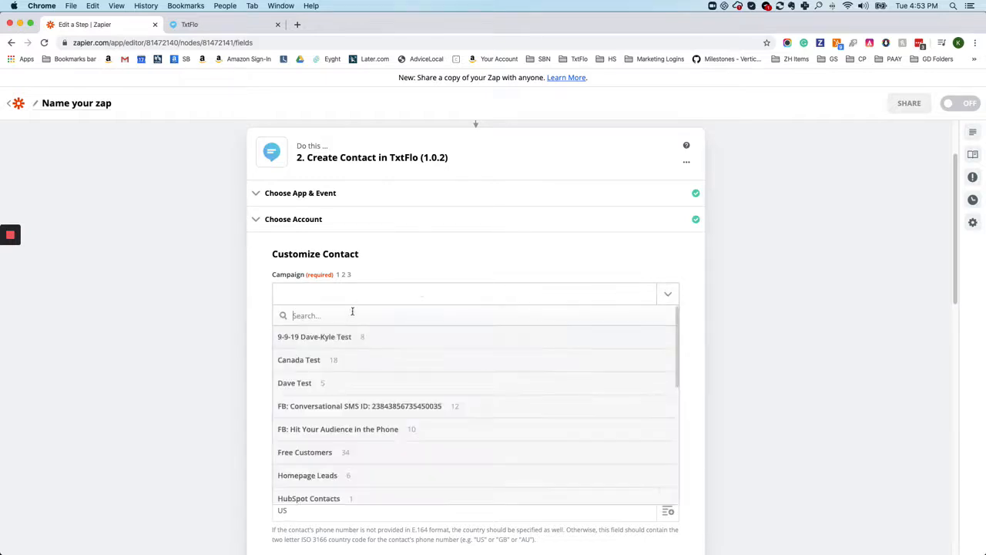
left_click(455, 253)
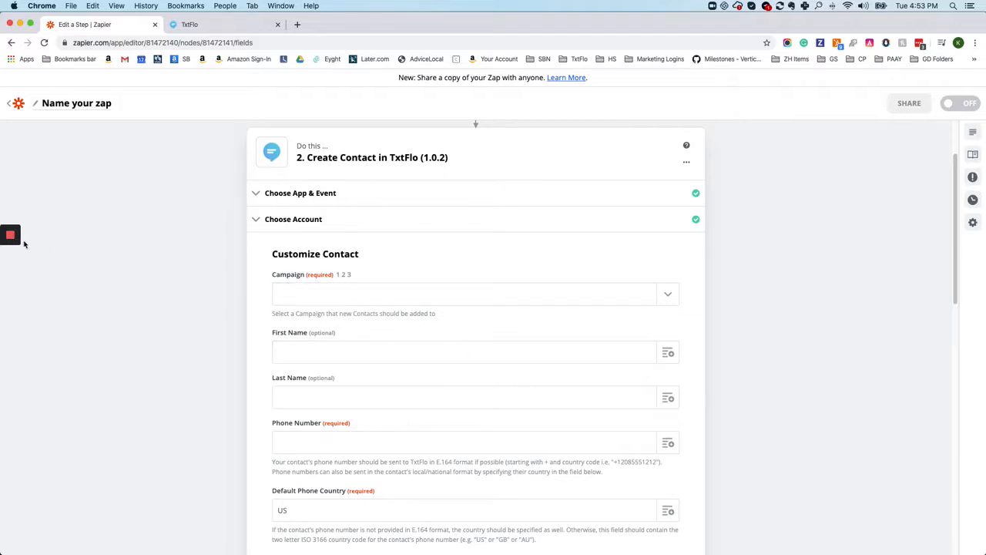
mouse_move(10, 237)
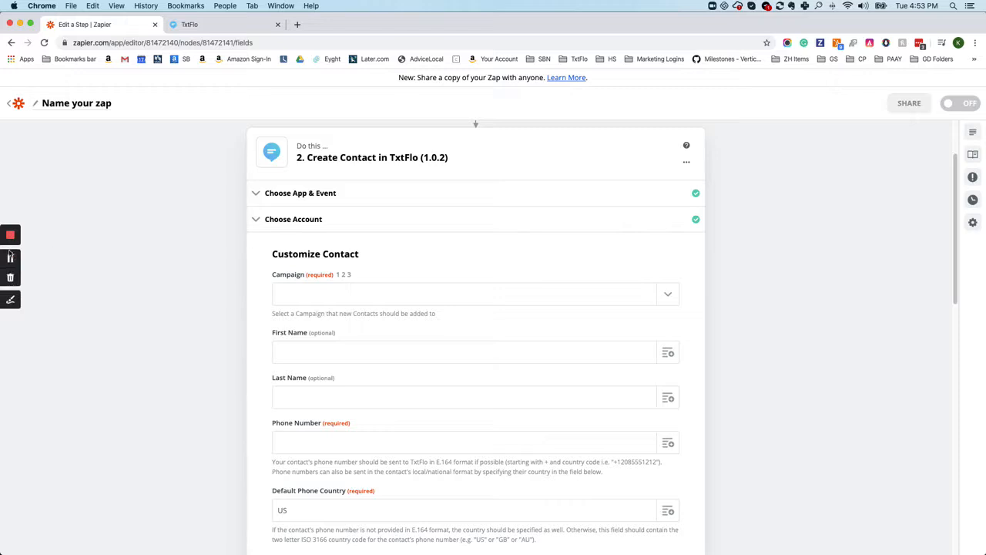
left_click(10, 258)
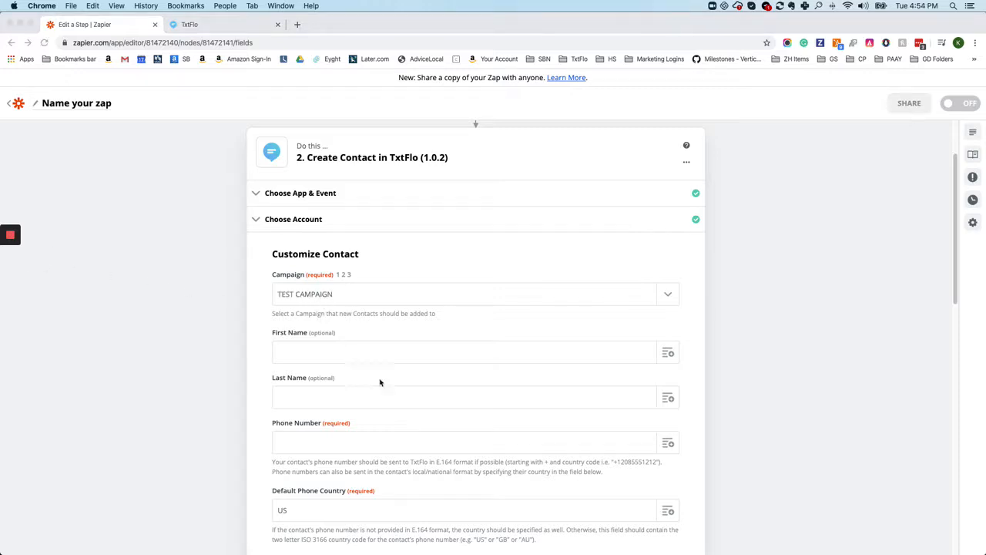
Map the contact's First Name and Last Name to the HubSpot form submission's First name and Last name fields
scroll(370, 332, "down", 2)
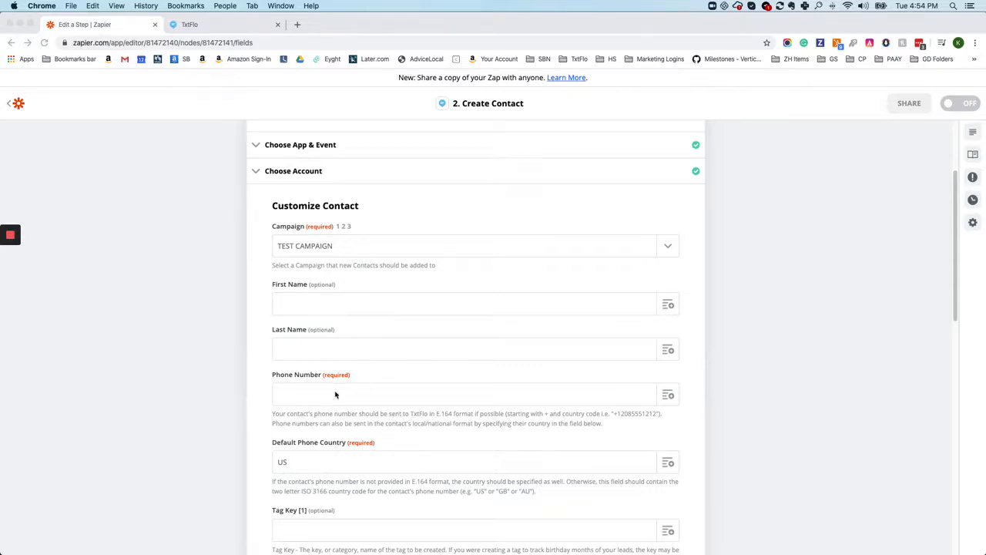
left_click(668, 305)
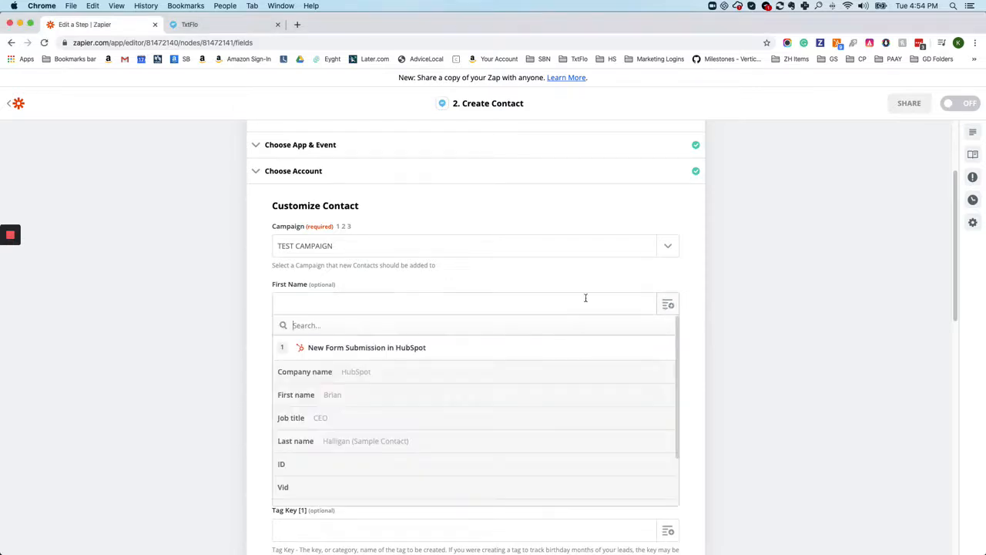
left_click(312, 397)
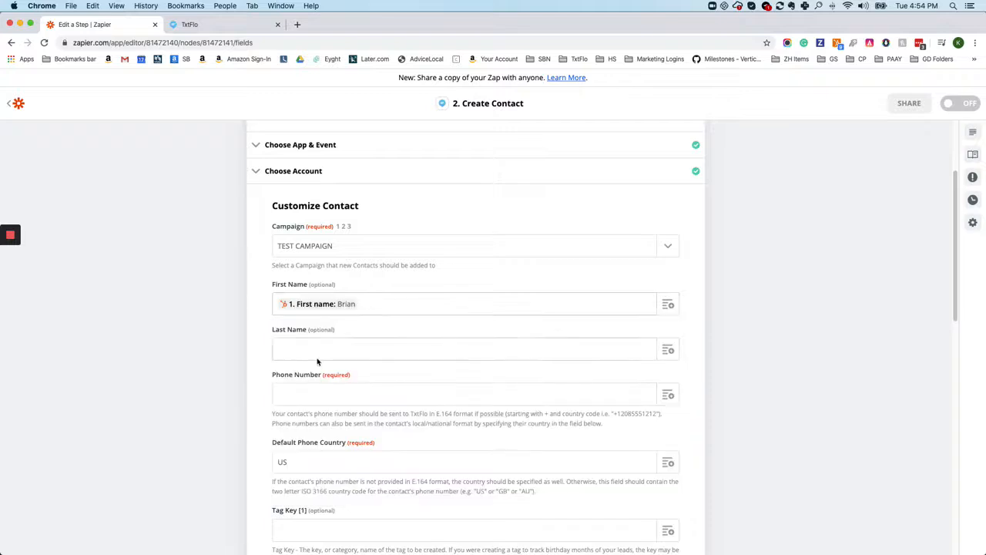
left_click(315, 350)
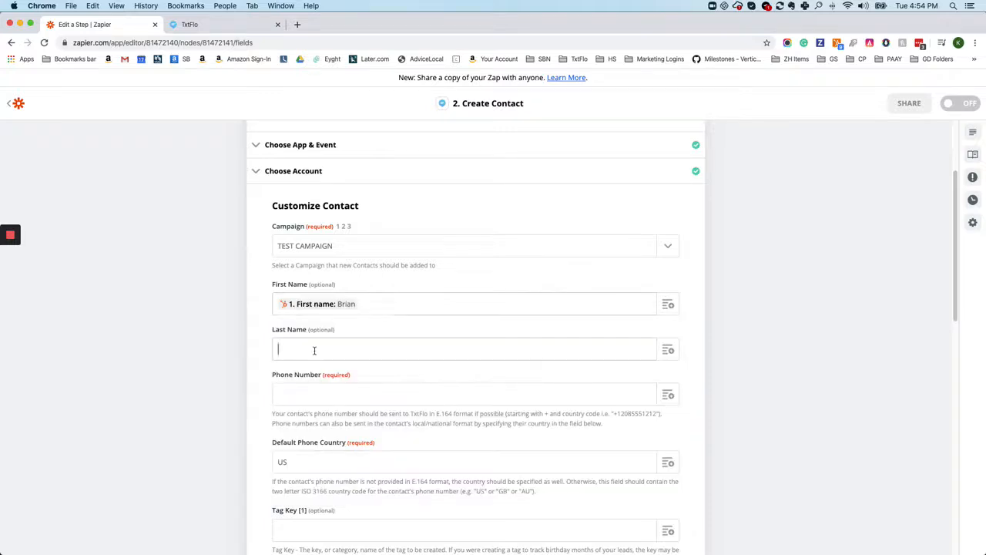
left_click(667, 351)
left_click(312, 486)
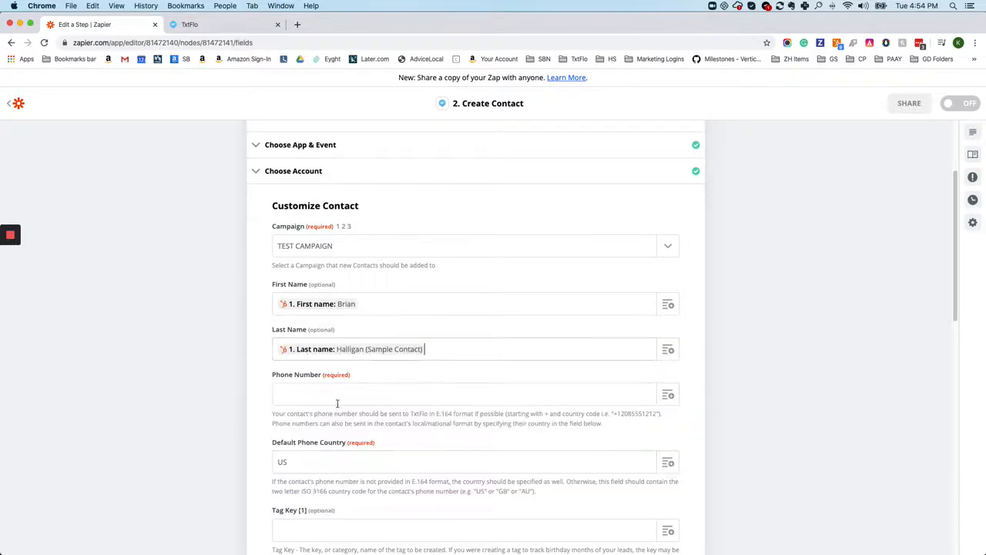
Map the contact's Phone Number to the Phone number field from the HubSpot form submission
left_click(669, 395)
scroll(382, 443, "down", 5)
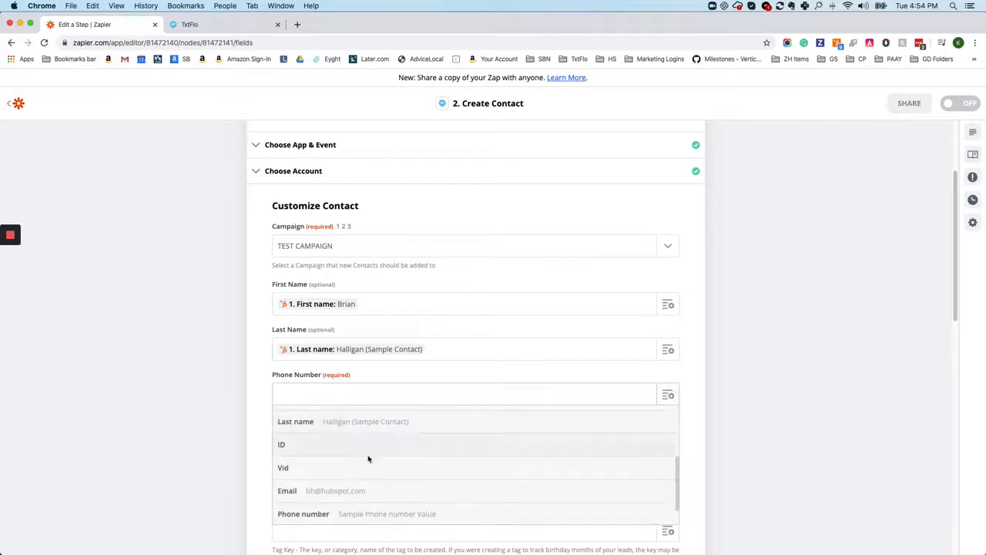
scroll(367, 468, "down", 2)
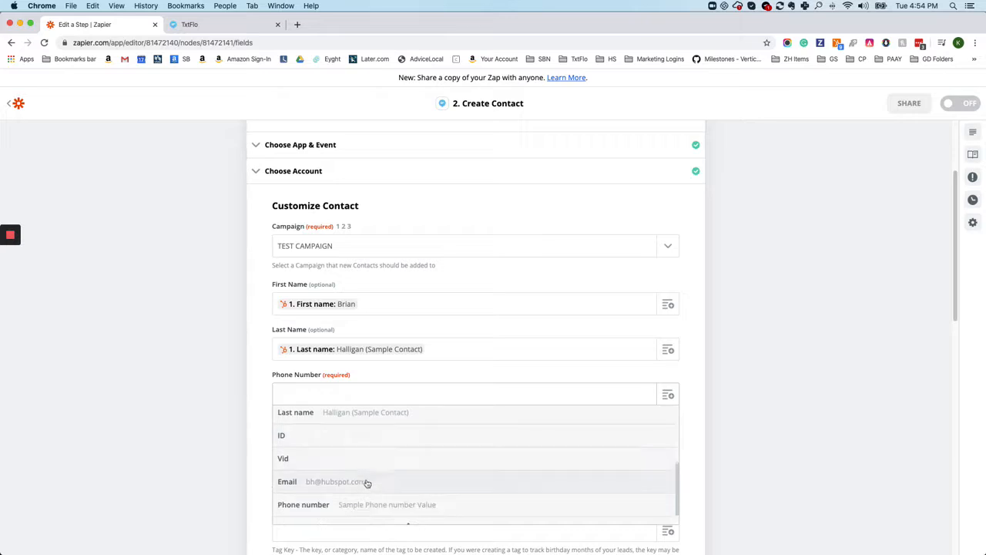
left_click(375, 502)
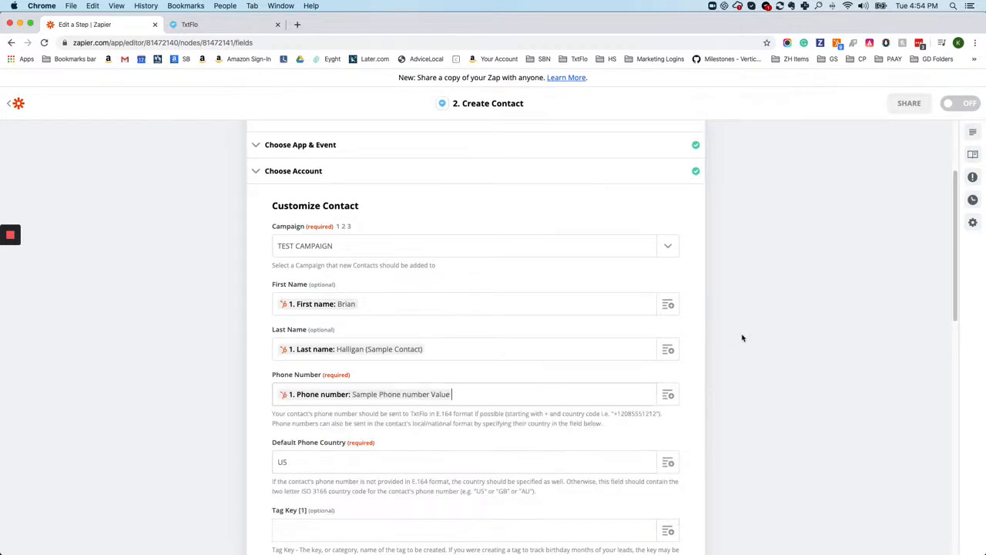
Review the Default Phone Country setting and the guidance on sending phone numbers with a country code
scroll(748, 337, "down", 2)
scroll(748, 337, "down", 2)
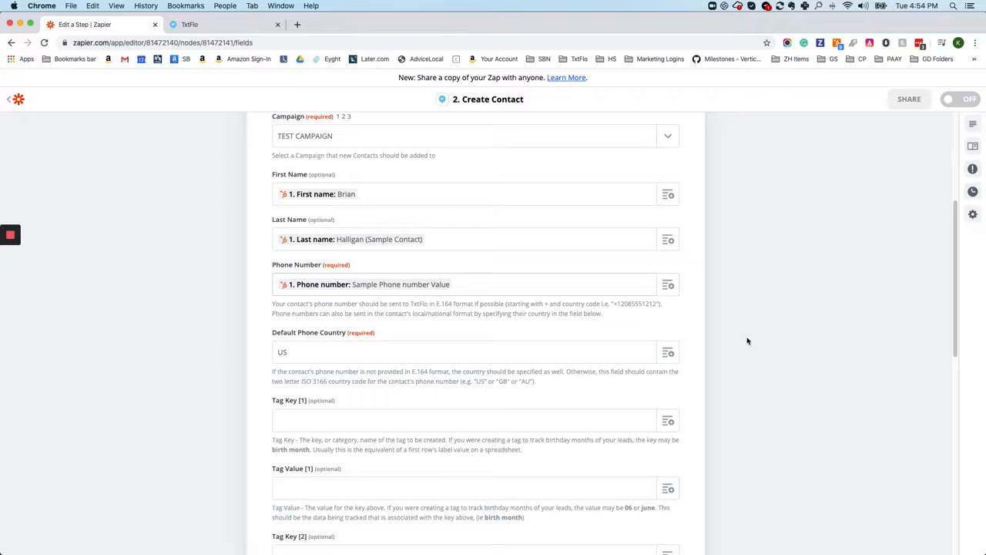
left_click(298, 353)
left_click(308, 354)
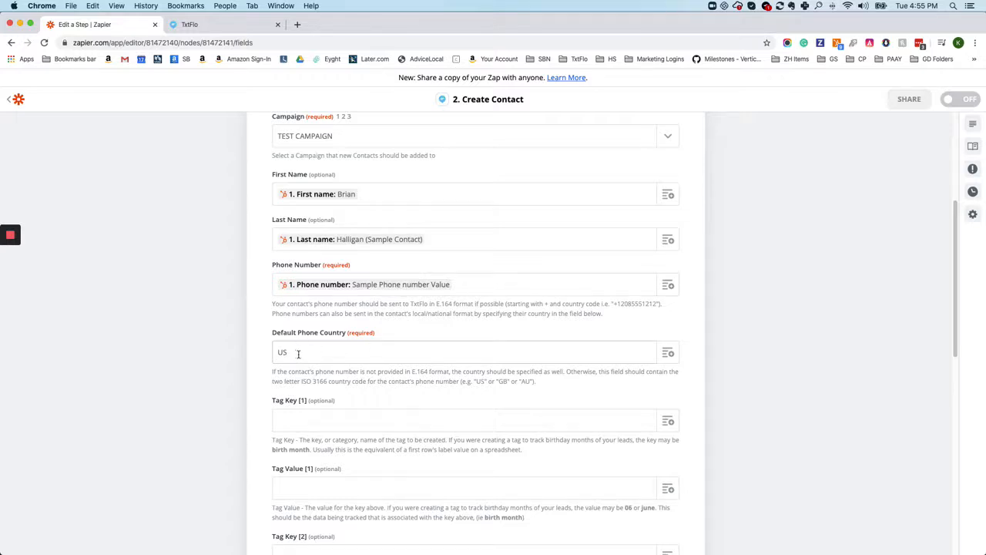
left_click_drag(311, 351, 280, 352)
mouse_move(10, 235)
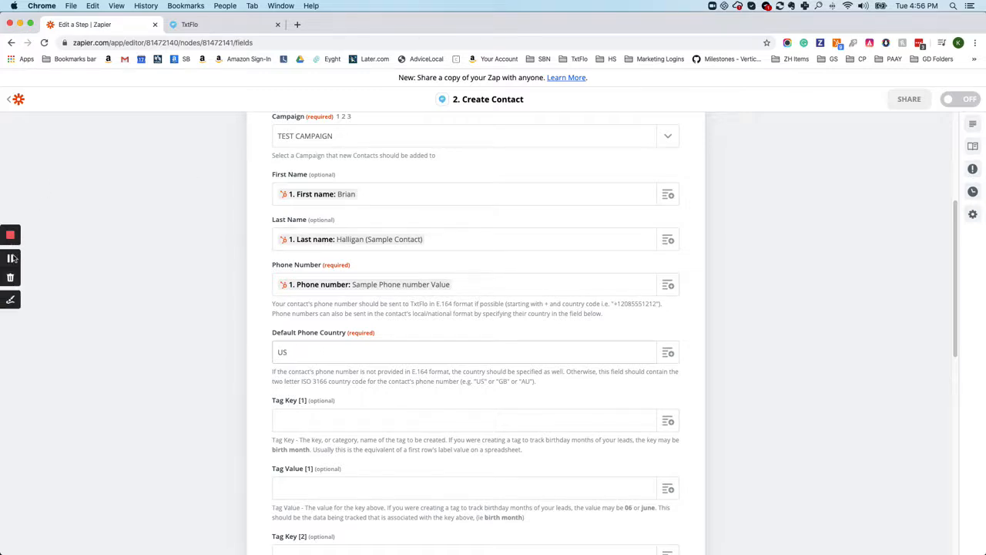
left_click(12, 258)
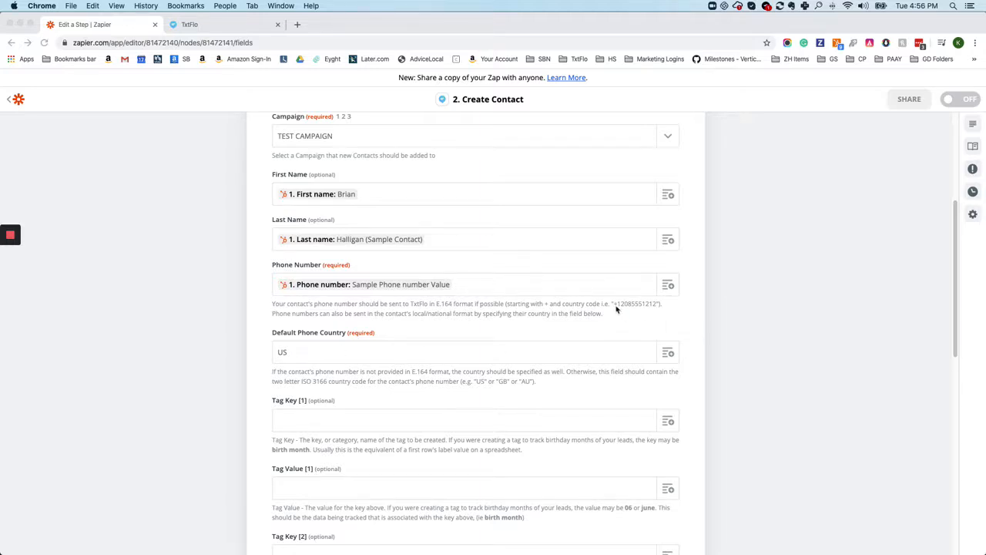
left_click(306, 354)
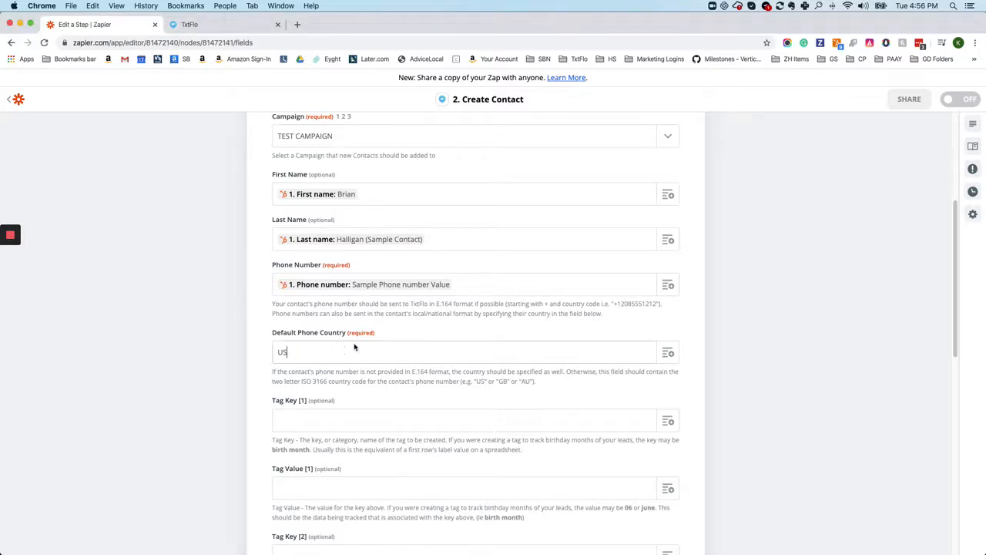
left_click_drag(617, 302, 626, 303)
scroll(370, 401, "down", 3)
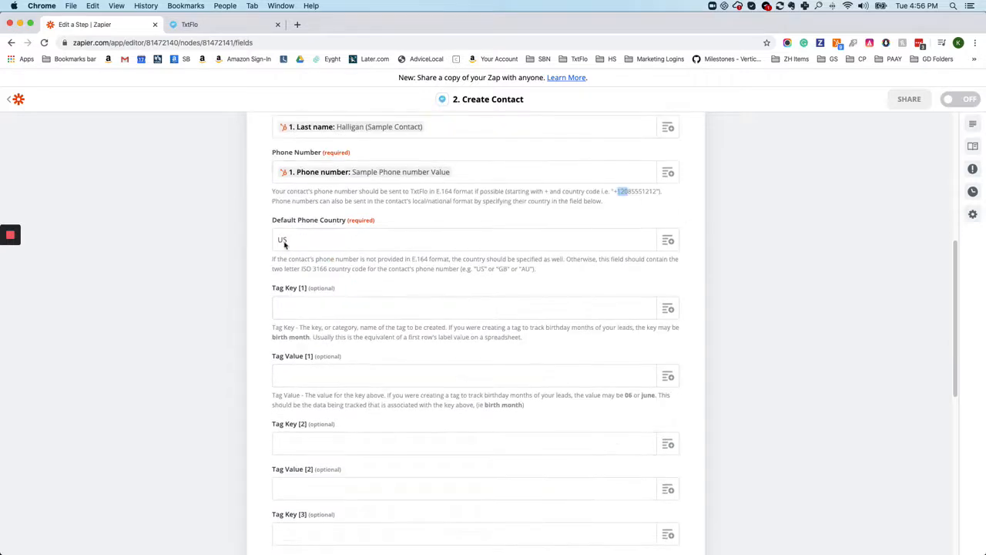
scroll(454, 213, "up", 3)
scroll(478, 217, "up", 1)
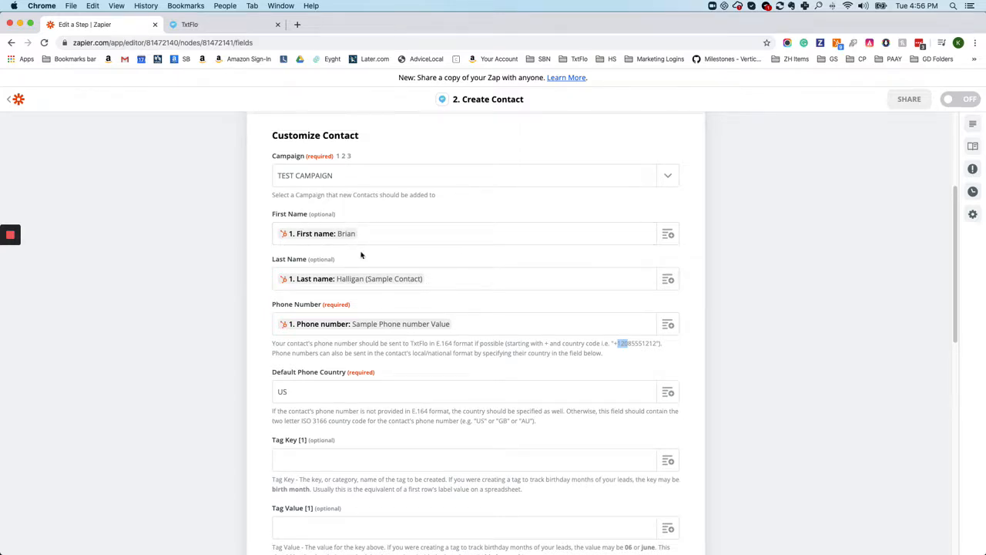
Set Tag Key [1] to Email and map Tag Value [1] to the HubSpot form submission's Email field
scroll(360, 259, "down", 3)
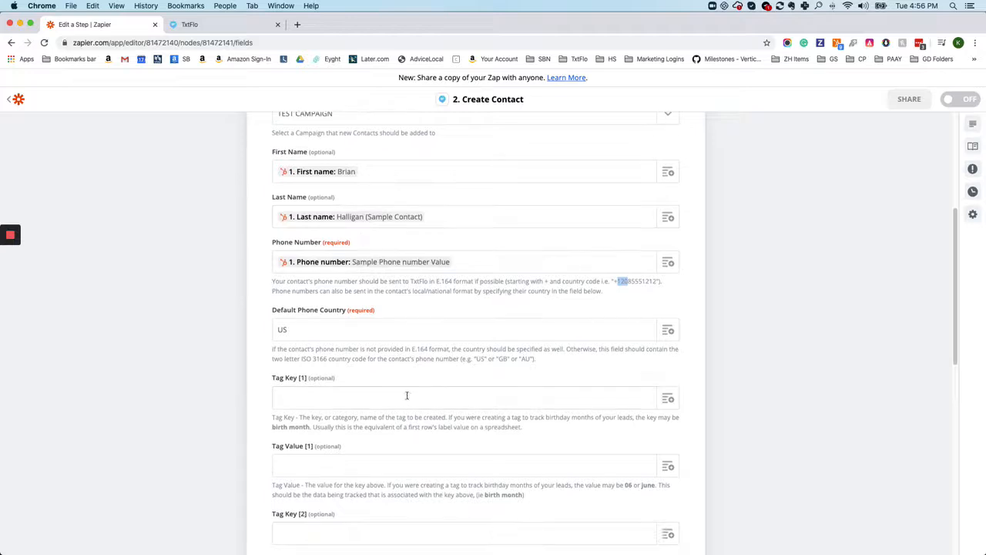
scroll(293, 412, "down", 2)
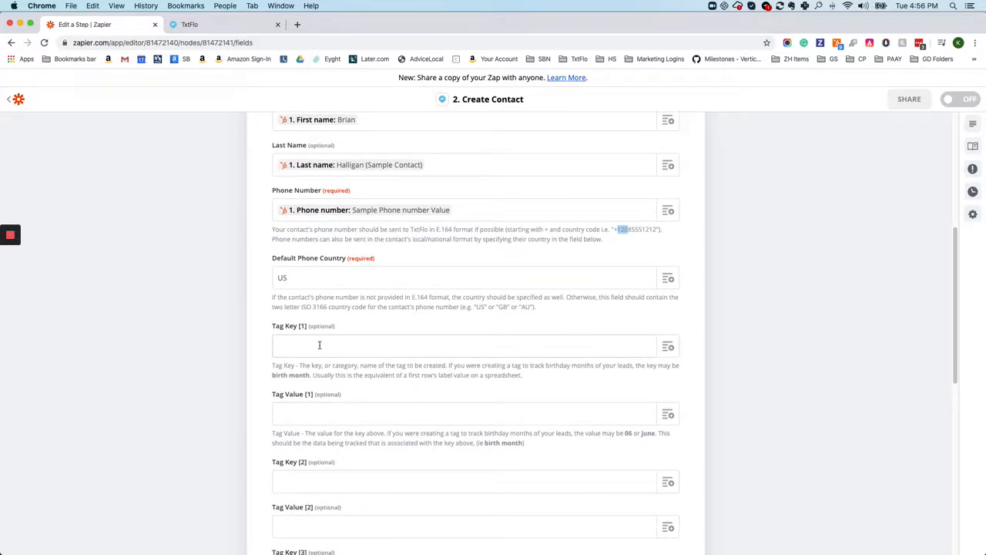
left_click(317, 345)
type("Email")
left_click(342, 417)
left_click(671, 420)
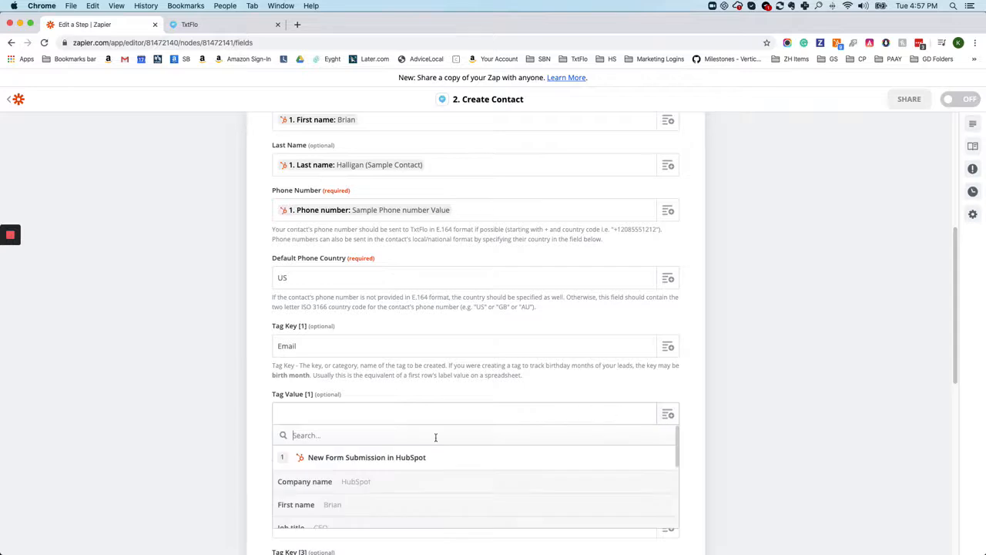
scroll(377, 447, "down", 5)
scroll(330, 504, "down", 2)
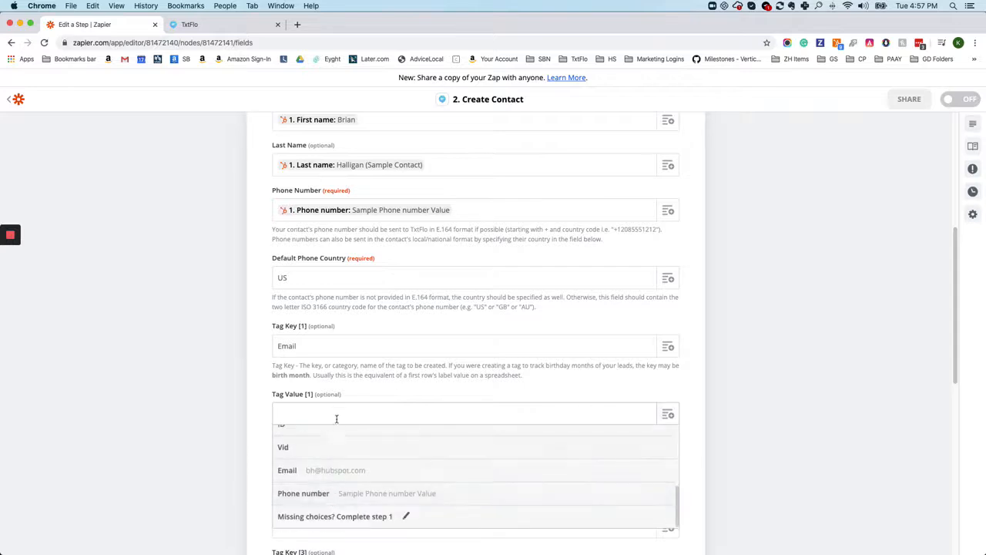
left_click(336, 469)
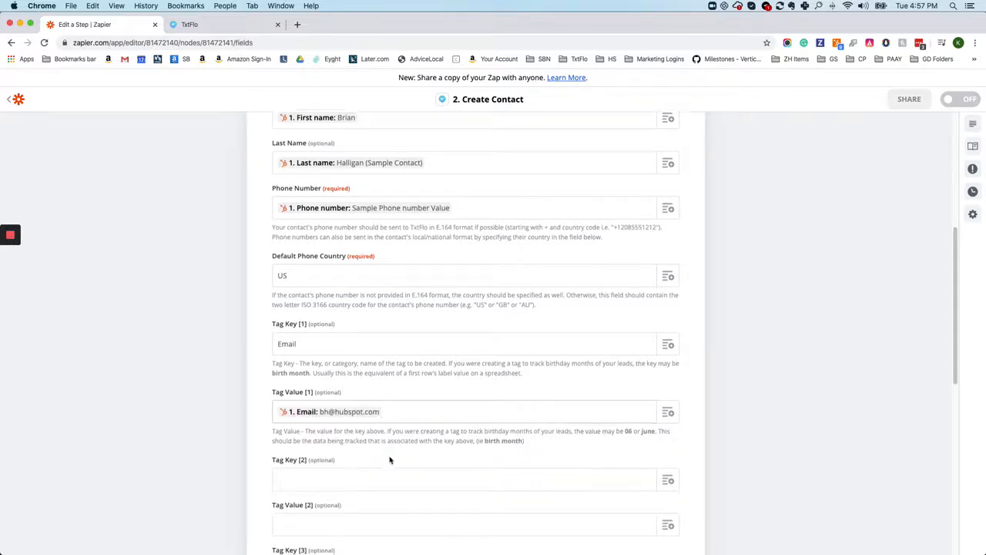
Enter City as Tag Key [2]
scroll(385, 459, "down", 2)
left_click(291, 397)
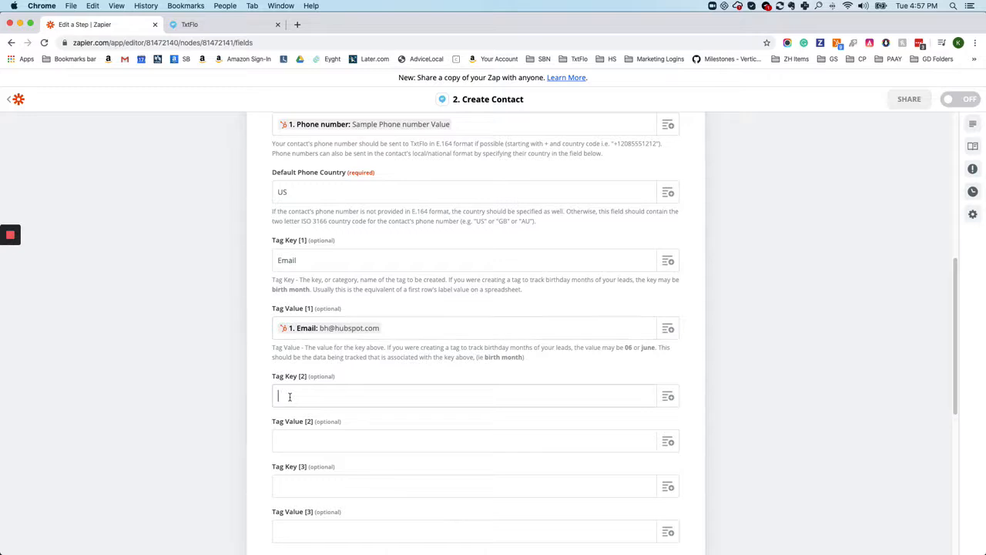
type("City")
Search the HubSpot form submission fields for city under Tag Value [2], clear the search and close the field list
left_click(668, 442)
left_click(332, 442)
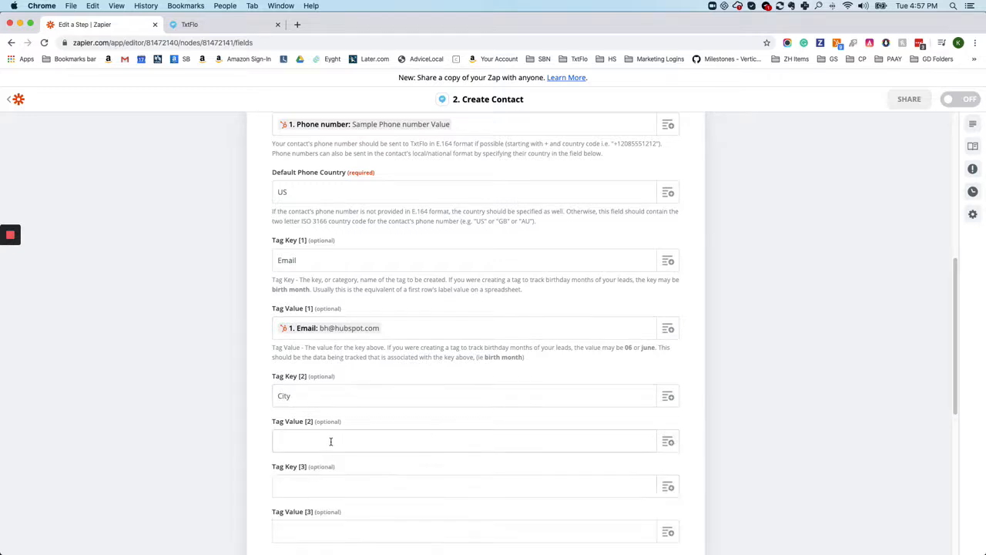
key("BackSpace")
key("BackSpace")
key("BackSpace")
key("BackSpace")
left_click(668, 441)
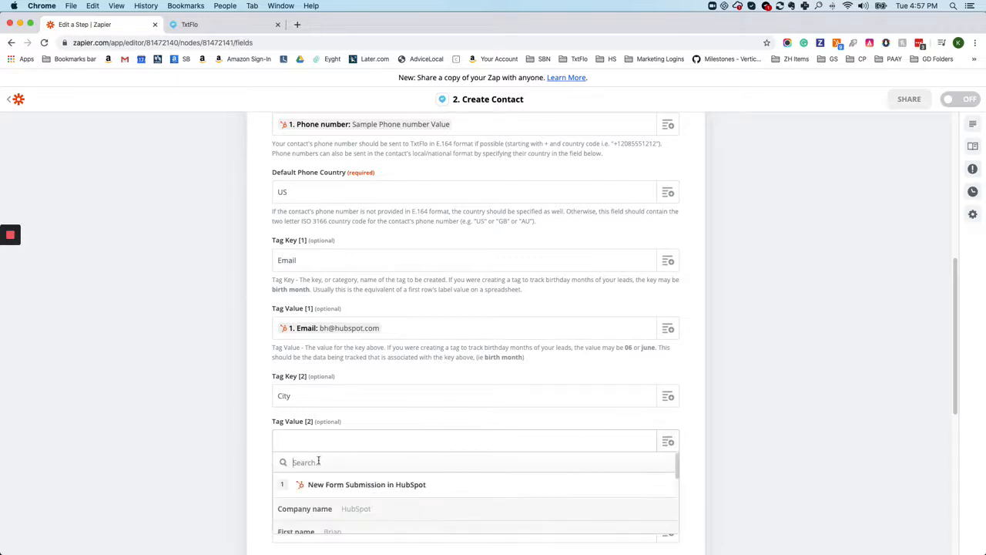
type("city")
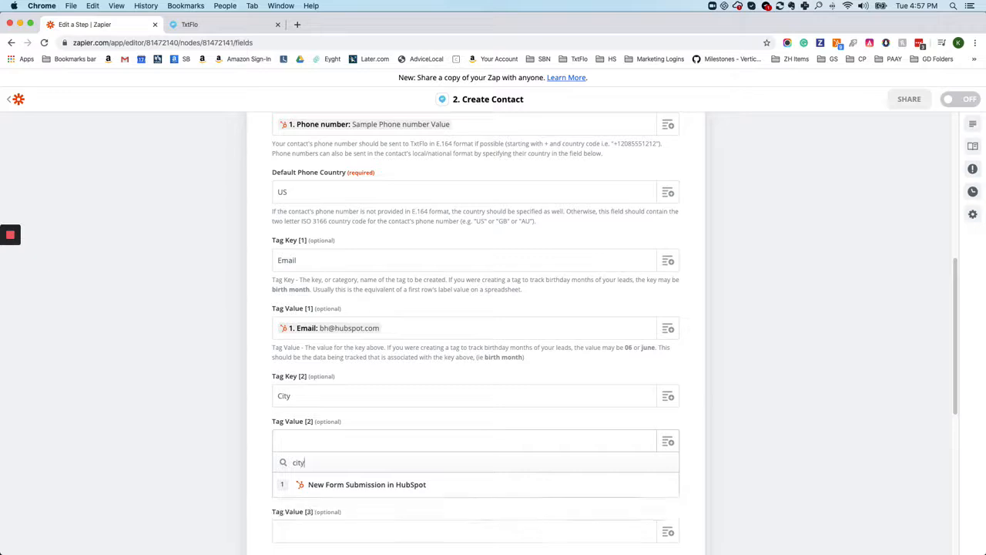
key("BackSpace")
key("BackSpace")
key("BackSpace")
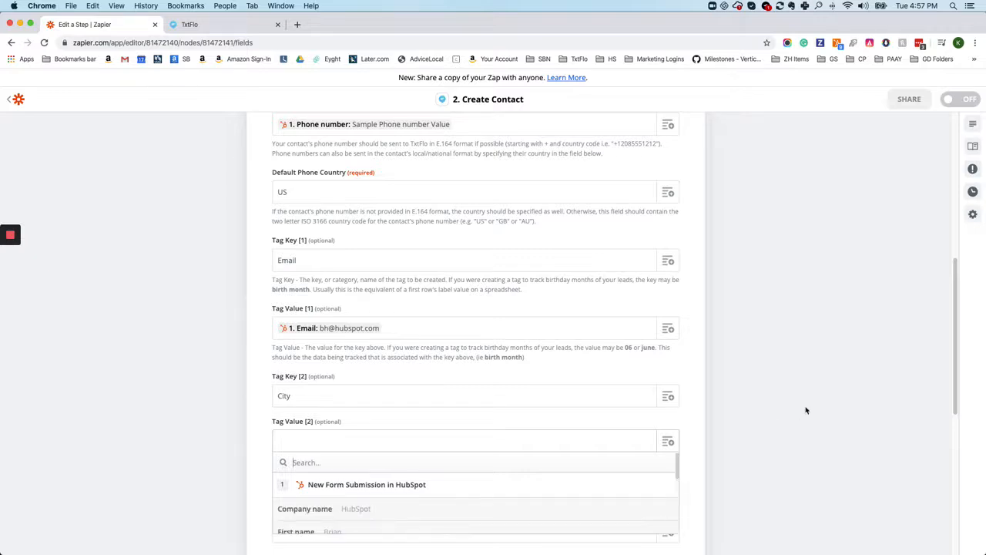
left_click(733, 434)
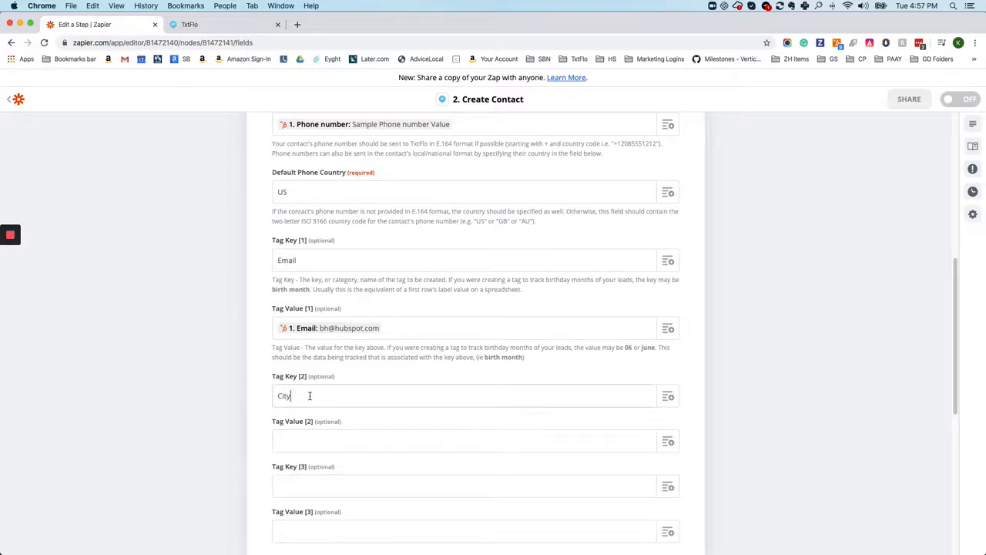
double_click(286, 261)
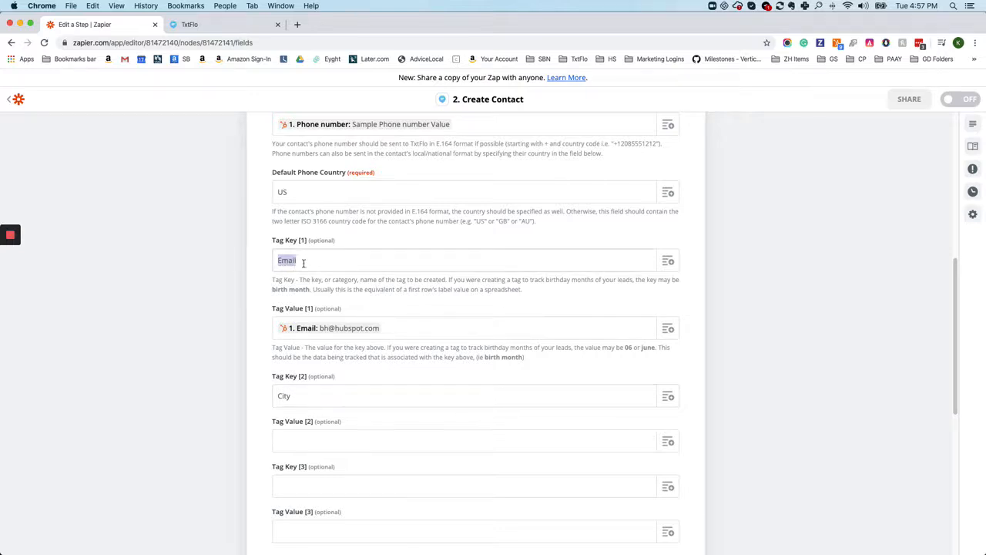
left_click(288, 394)
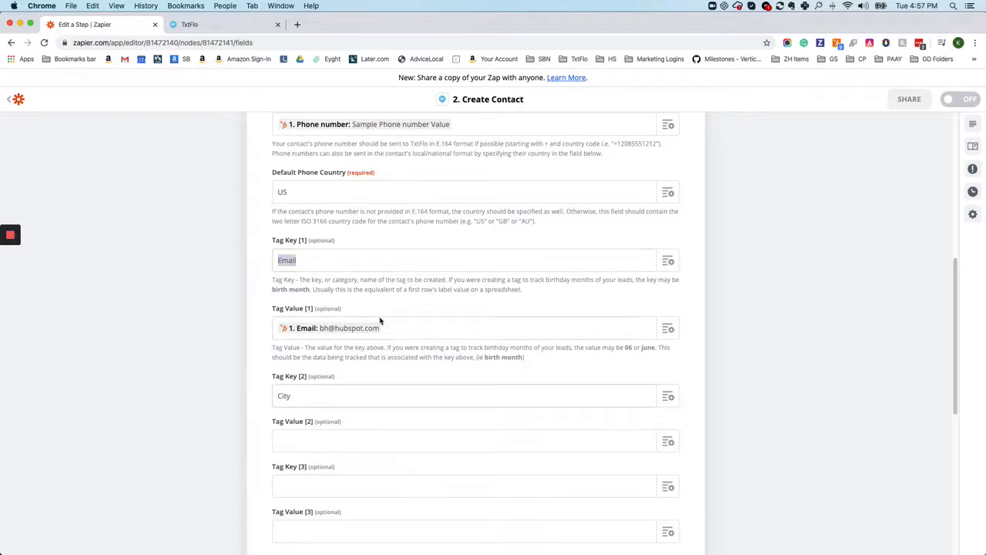
left_click(324, 446)
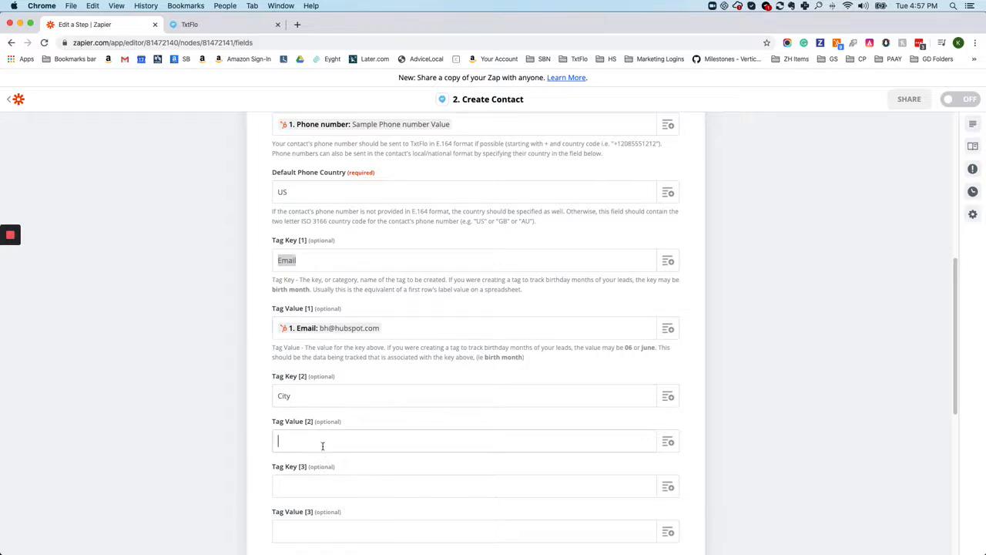
Clear the tag entries by emptying Tag Key [2], the mapped Email field in Tag Value [1], and Tag Key [1]
left_click(316, 393)
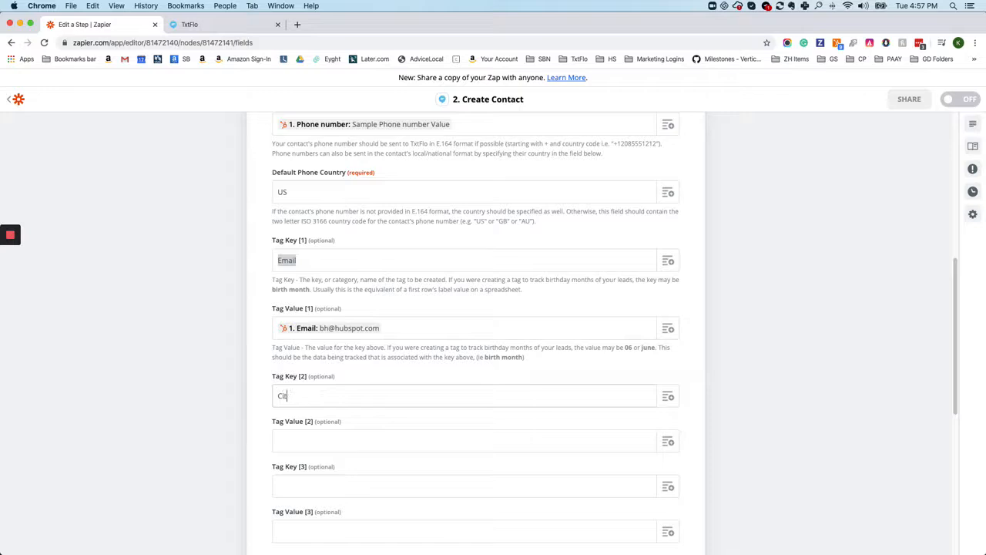
left_click(399, 329)
key("BackSpace")
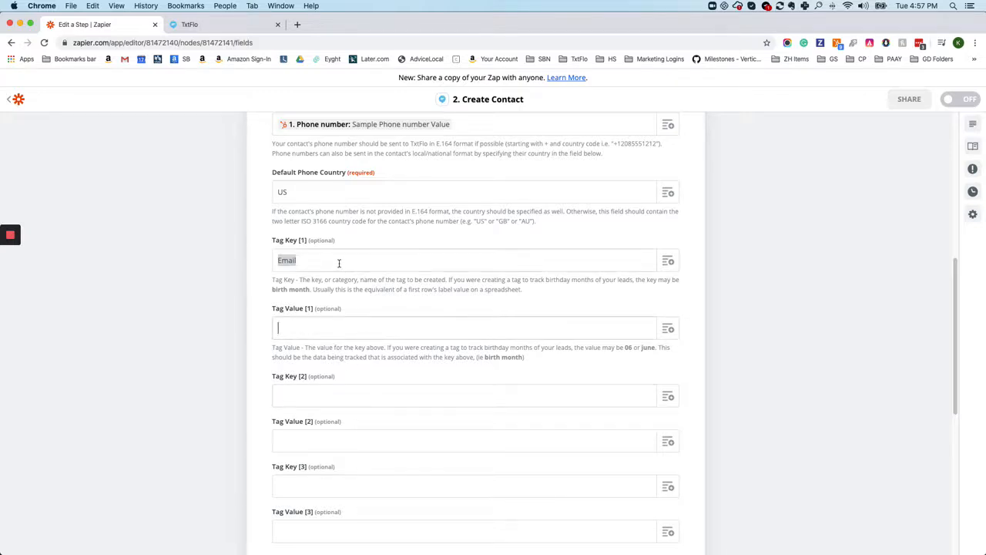
left_click(339, 263)
key("BackSpace")
key("BackSpace")
key("BackSpace")
key("BackSpace")
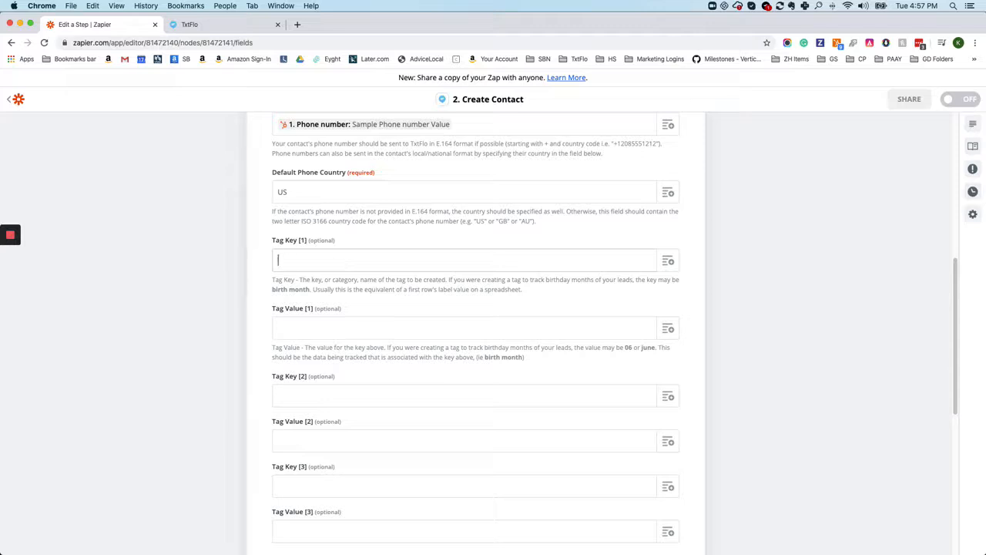
scroll(354, 261, "up", 2)
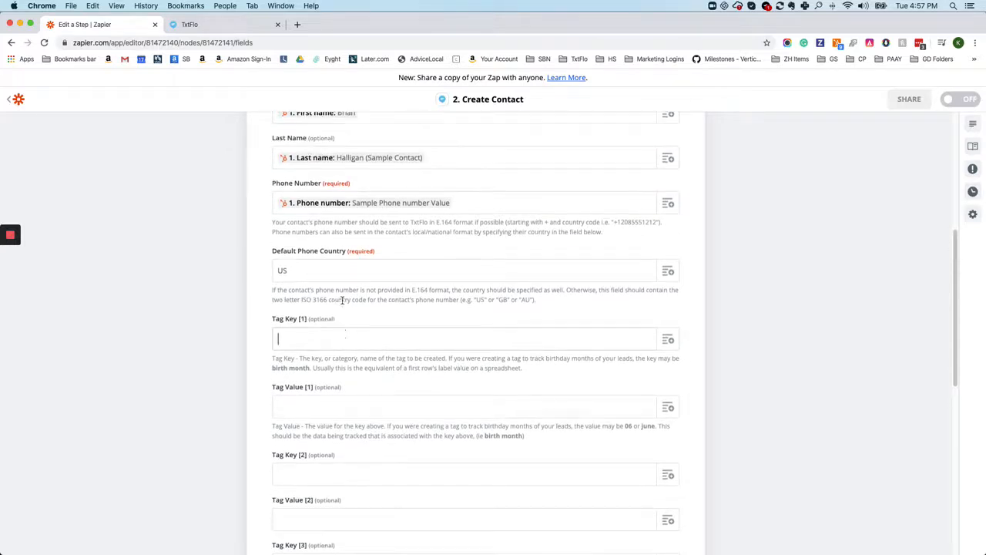
scroll(339, 343, "up", 1)
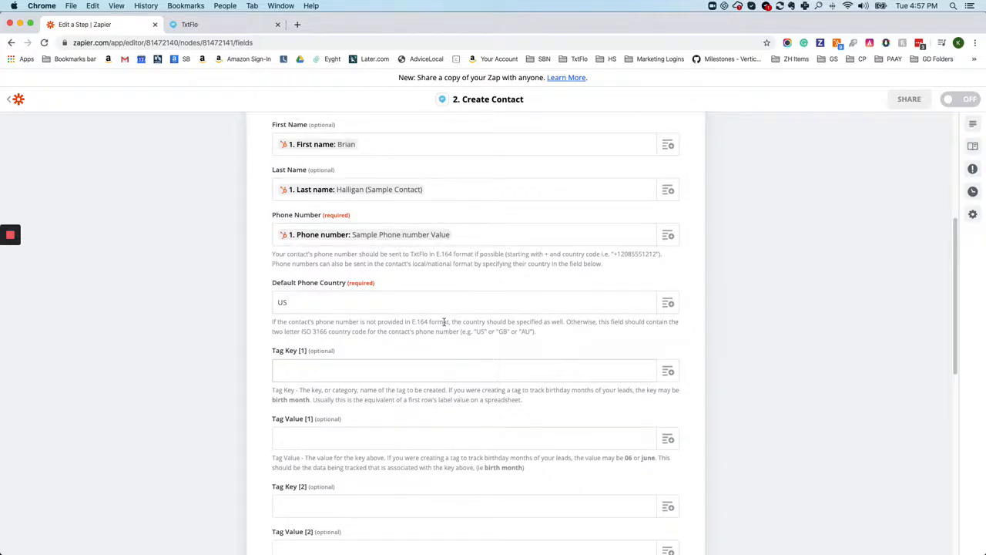
scroll(444, 322, "down", 1)
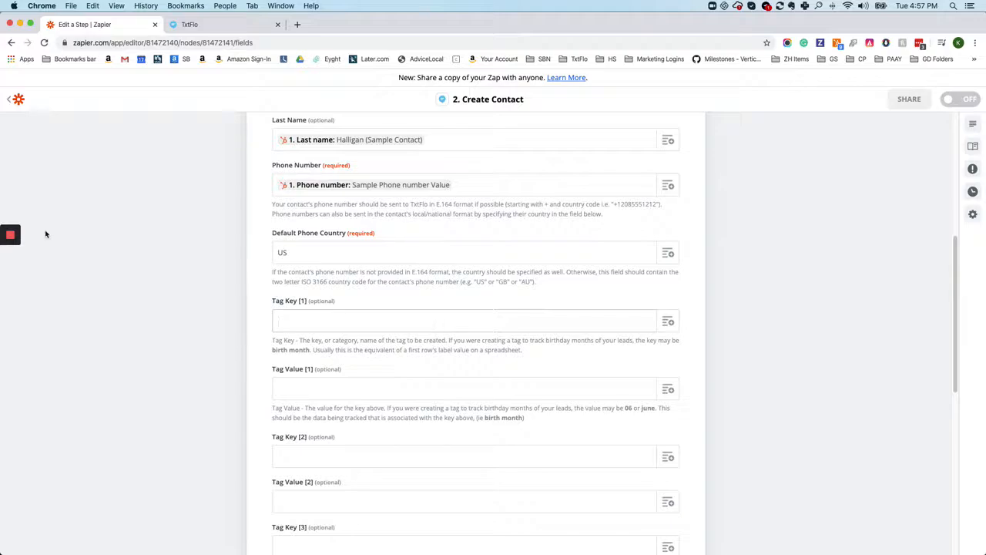